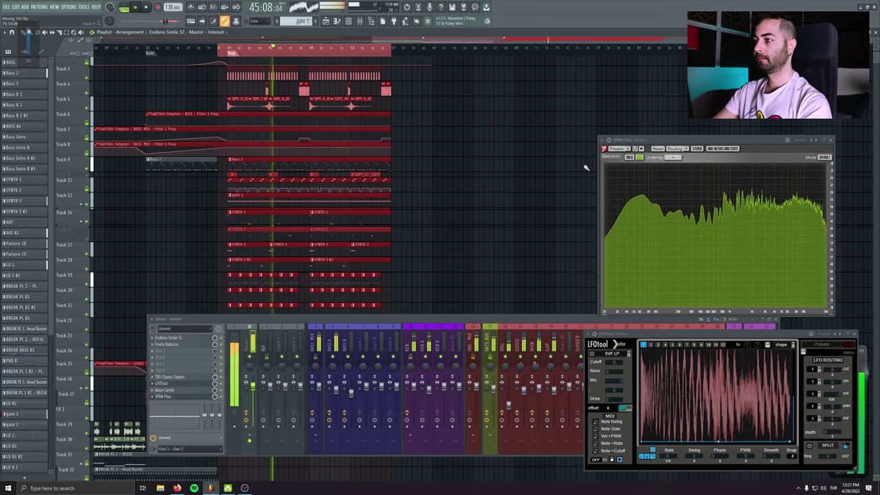
# Clear the clip selection, select the whole drop on the ruler, and stop playback.
pyautogui.click(540, 114)
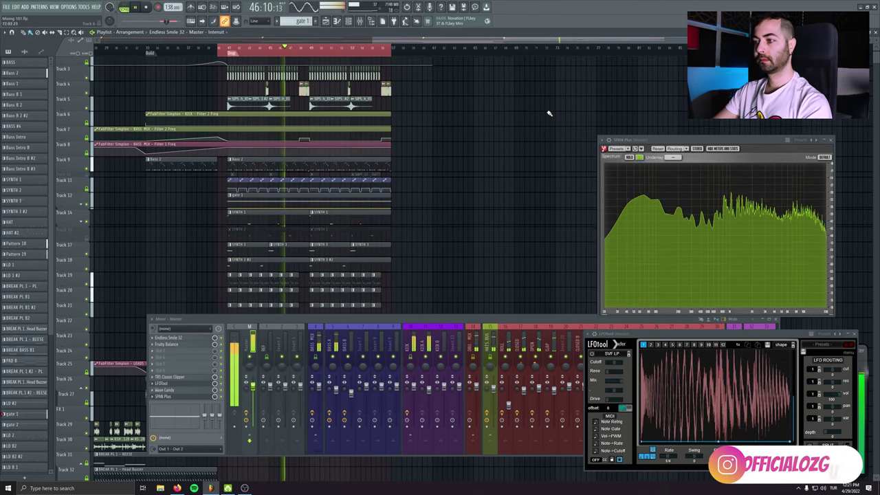
pyautogui.moveTo(656, 140); pyautogui.dragTo(661, 152)
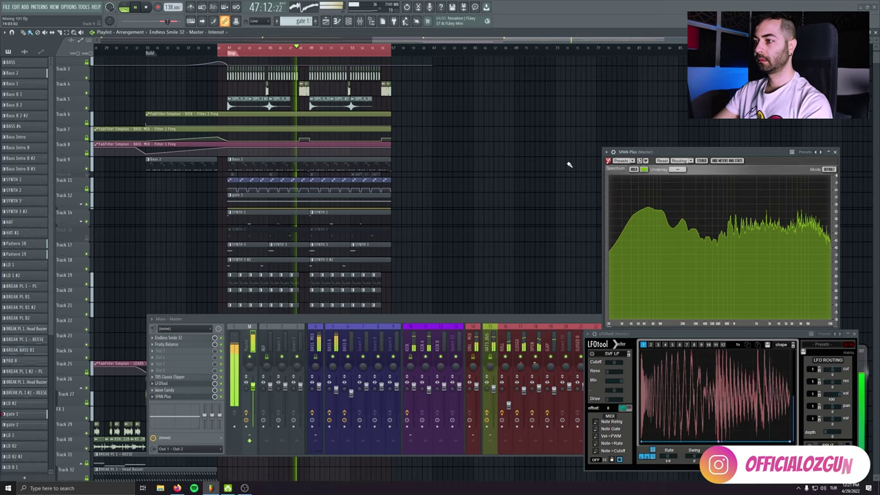
pyautogui.scroll(-4, 499, 210)
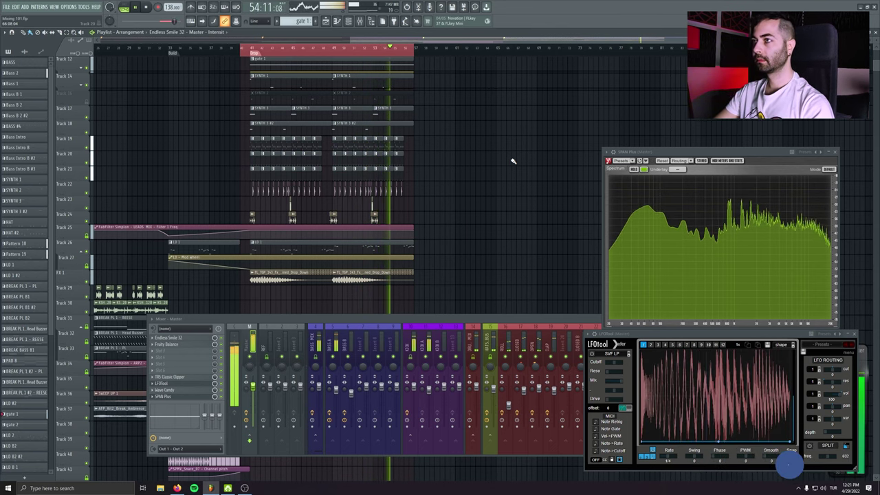
pyautogui.moveTo(415, 49); pyautogui.dragTo(437, 52)
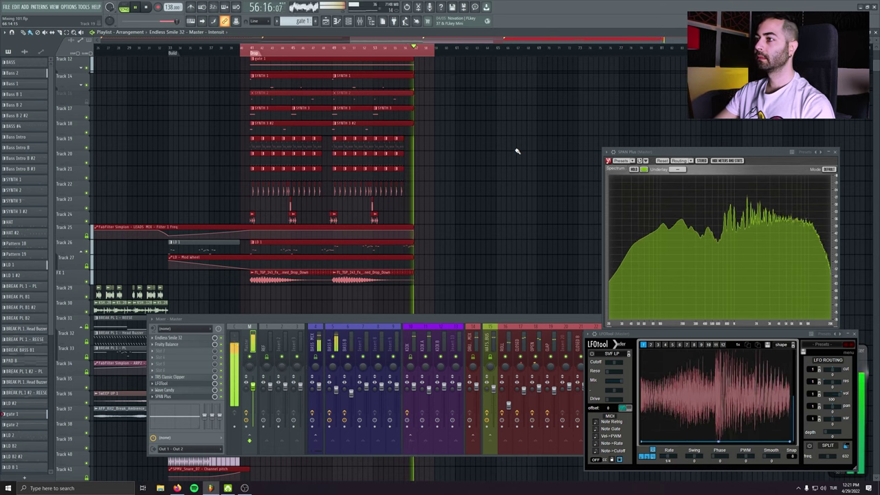
pyautogui.click(149, 7)
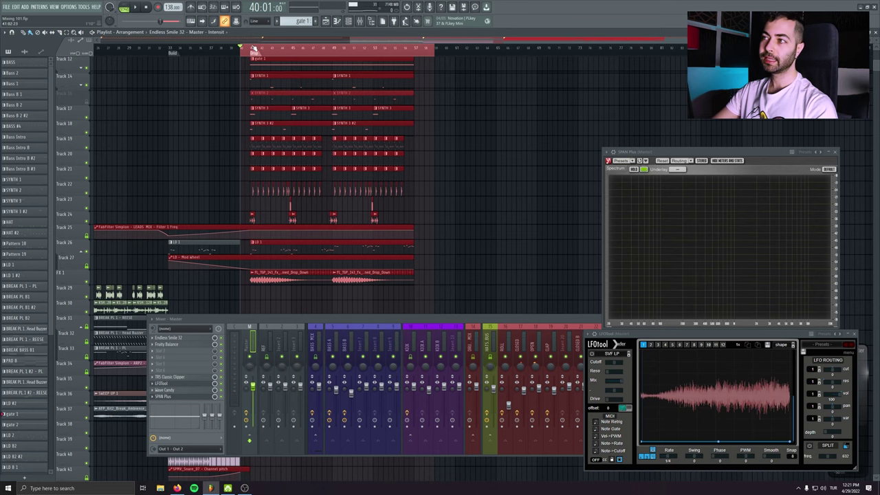
pyautogui.scroll(5, 338, 145)
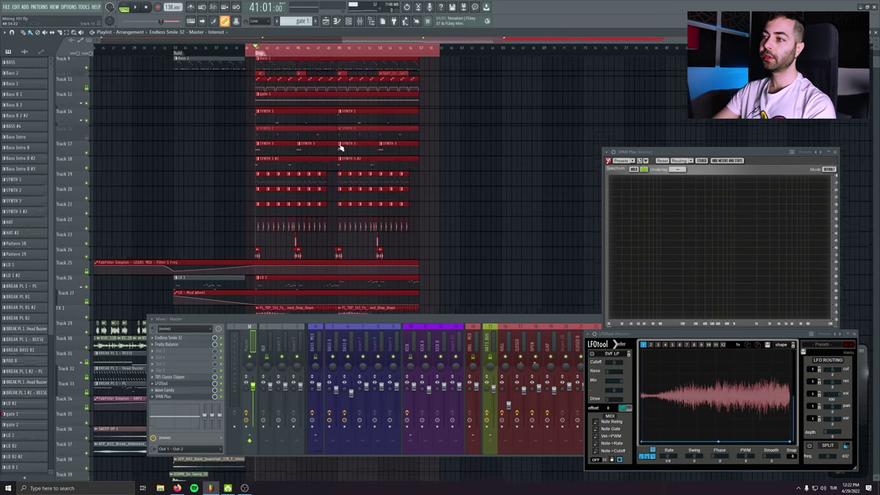
# Bring up the mixer and check the master's Classic Clipper.
pyautogui.click(186, 382)
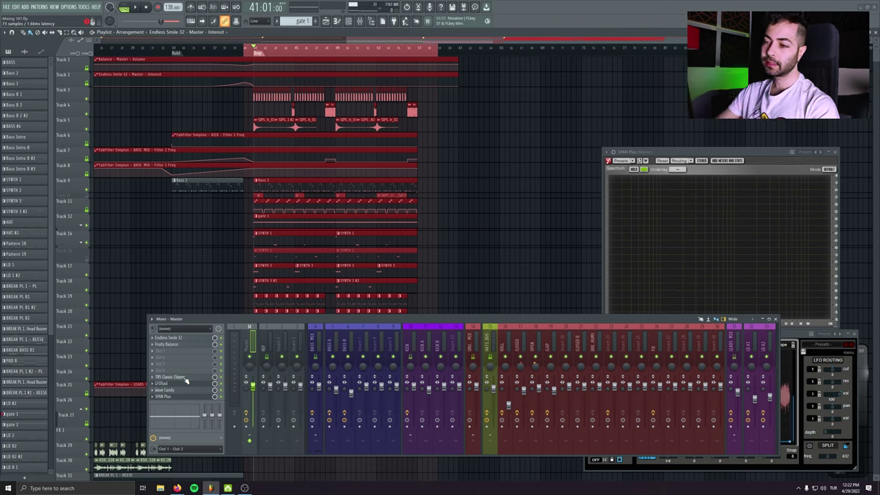
pyautogui.click(183, 377)
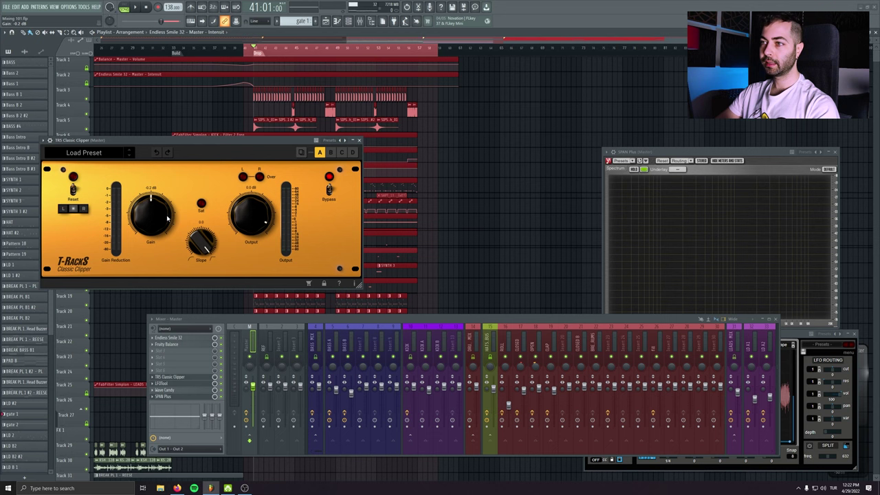
pyautogui.click(359, 141)
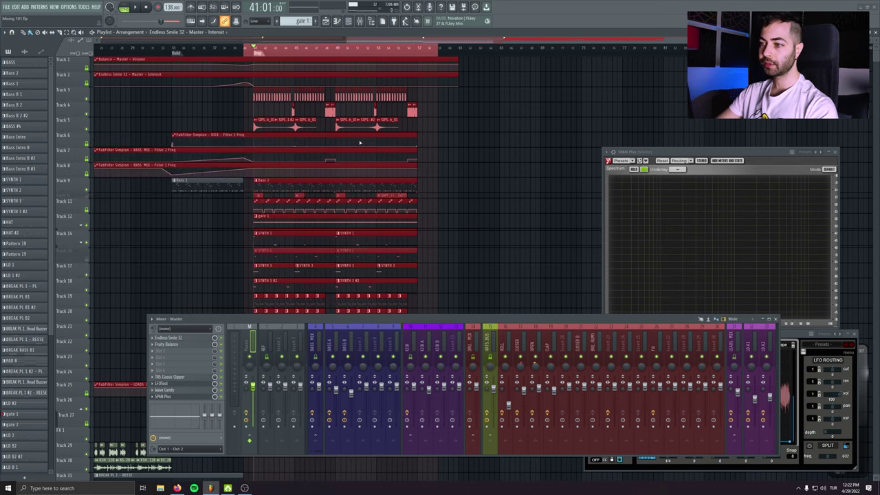
# Load Pro-Q 3 on the master with a raised low cut band set to Side only.
pyautogui.click(180, 352)
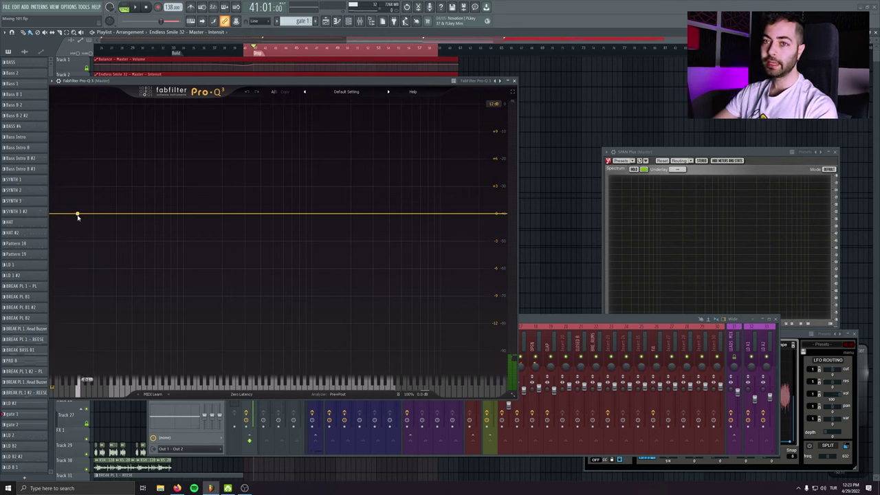
pyautogui.click(78, 215)
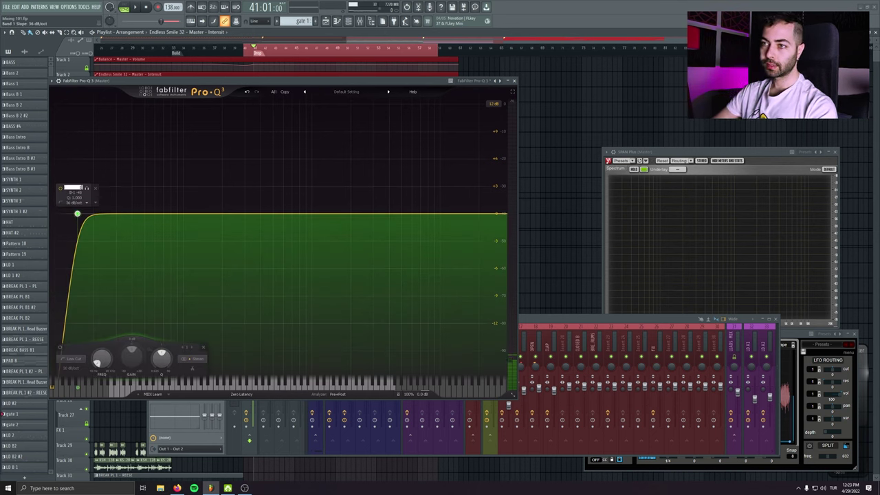
pyautogui.moveTo(78, 214); pyautogui.dragTo(207, 213)
pyautogui.click(268, 359)
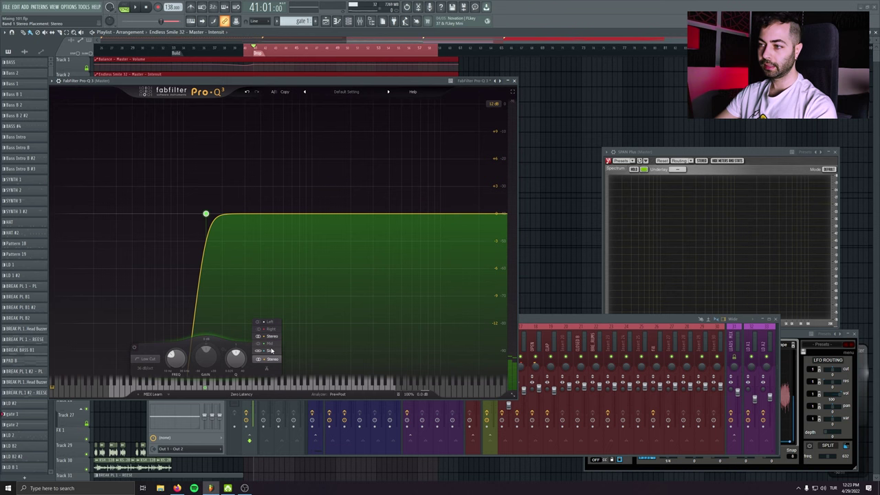
pyautogui.click(270, 351)
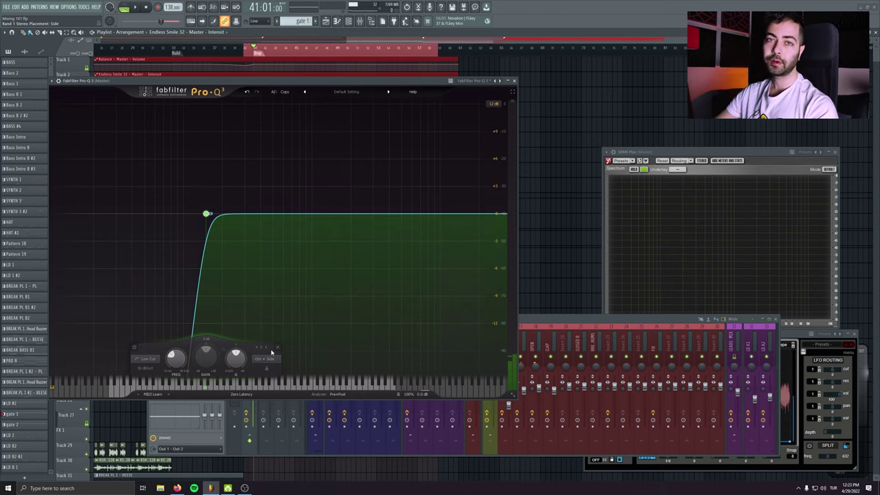
pyautogui.moveTo(207, 214)
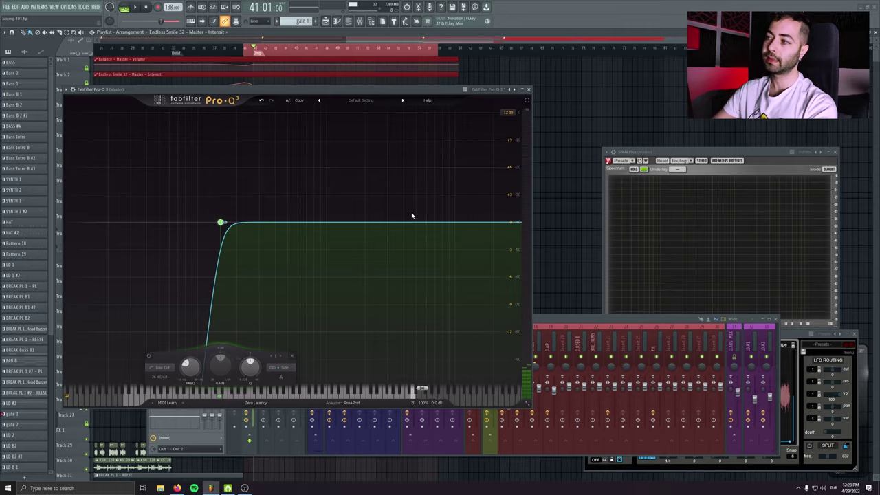
pyautogui.moveTo(308, 92); pyautogui.dragTo(507, 93)
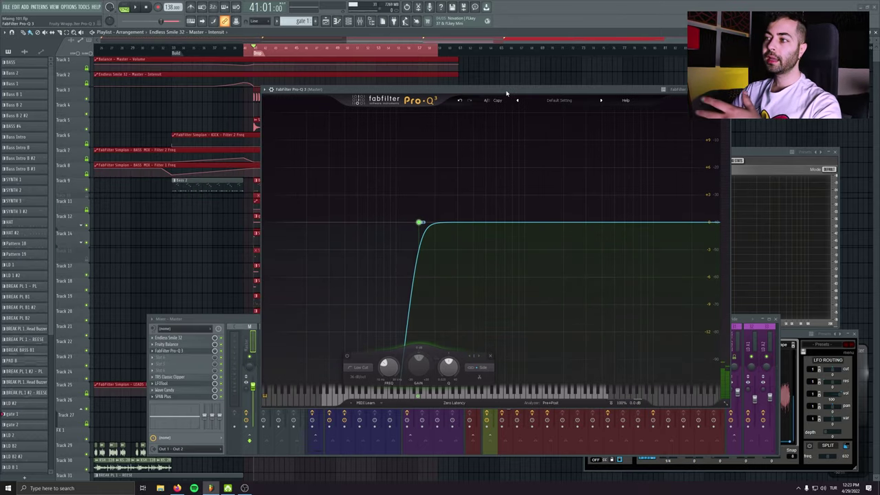
pyautogui.moveTo(506, 92); pyautogui.dragTo(499, 75)
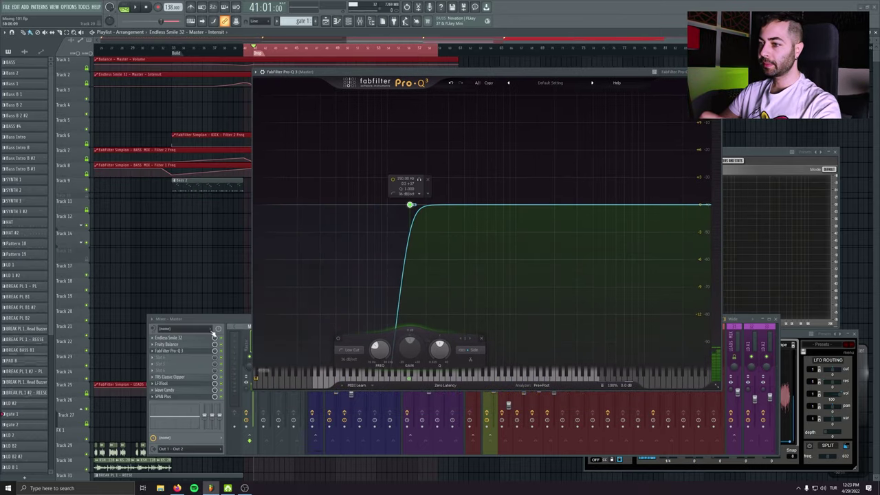
pyautogui.click(175, 394)
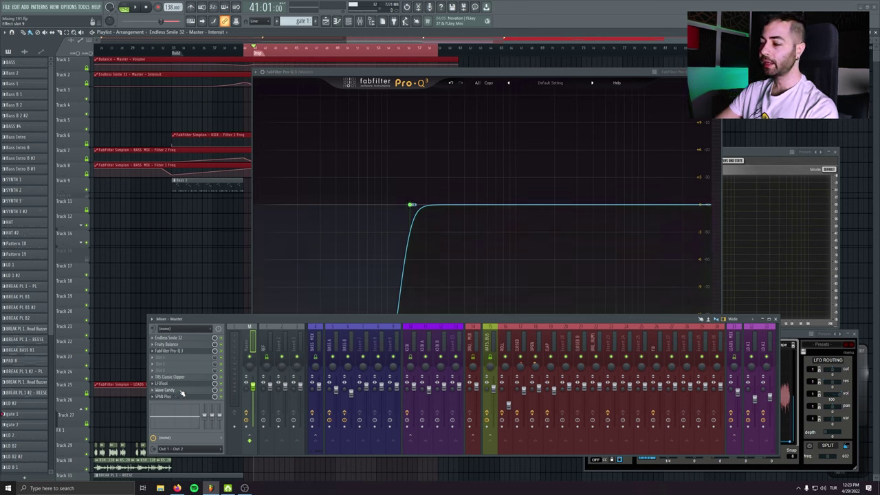
# Play the drop to hear the side-only low cut, then stop.
pyautogui.moveTo(801, 344); pyautogui.dragTo(762, 357)
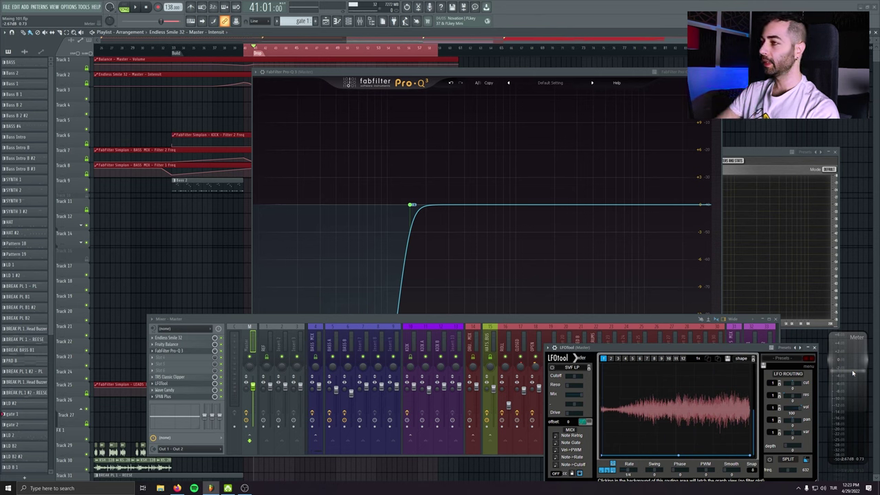
pyautogui.press('space')
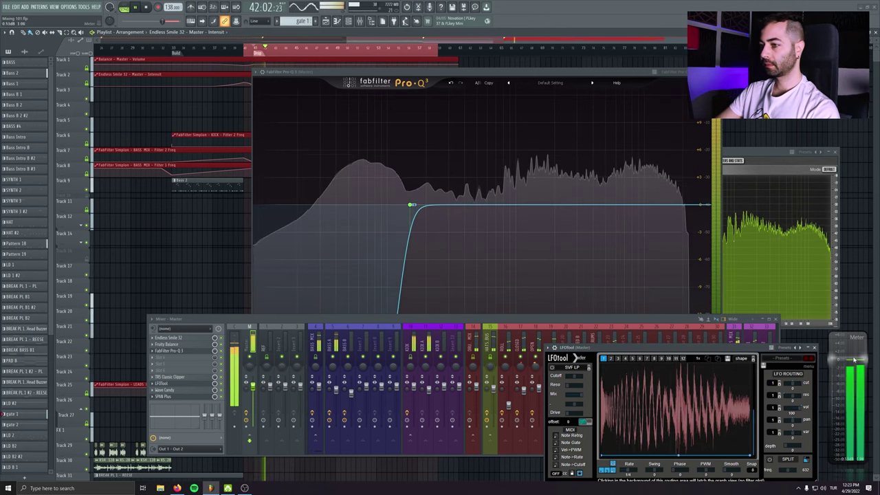
pyautogui.click(261, 376)
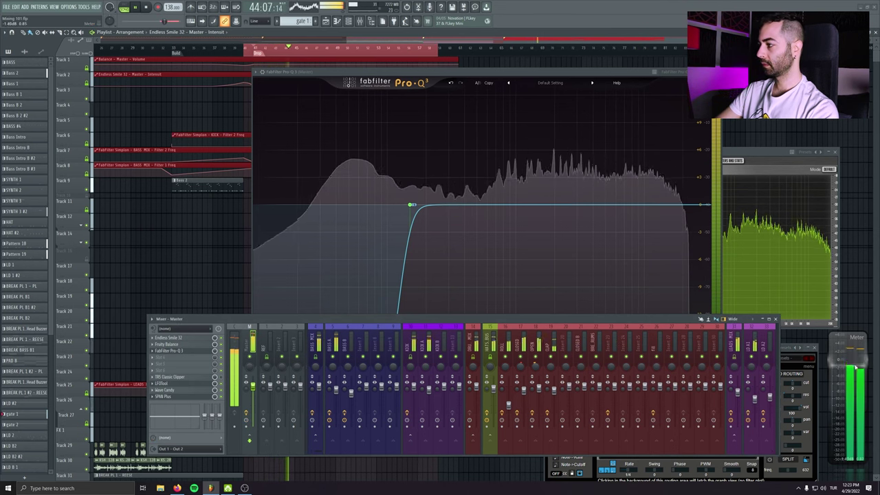
pyautogui.click(146, 8)
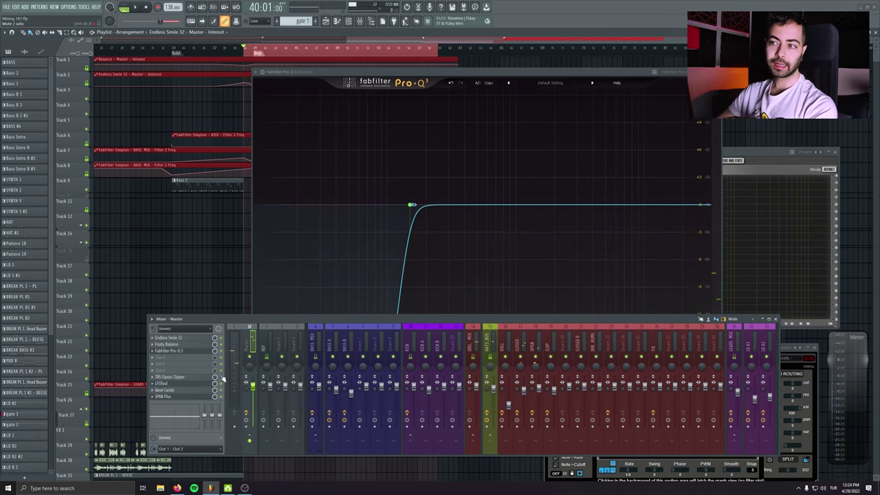
# Lower the Pro-Q 3 output gain to -6.0 dB and audition the drop.
pyautogui.click(192, 353)
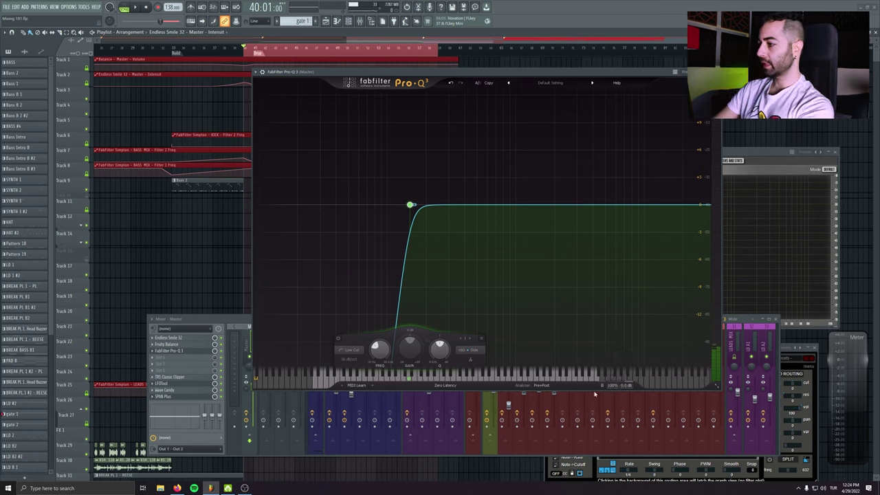
pyautogui.scroll(-6, 626, 386)
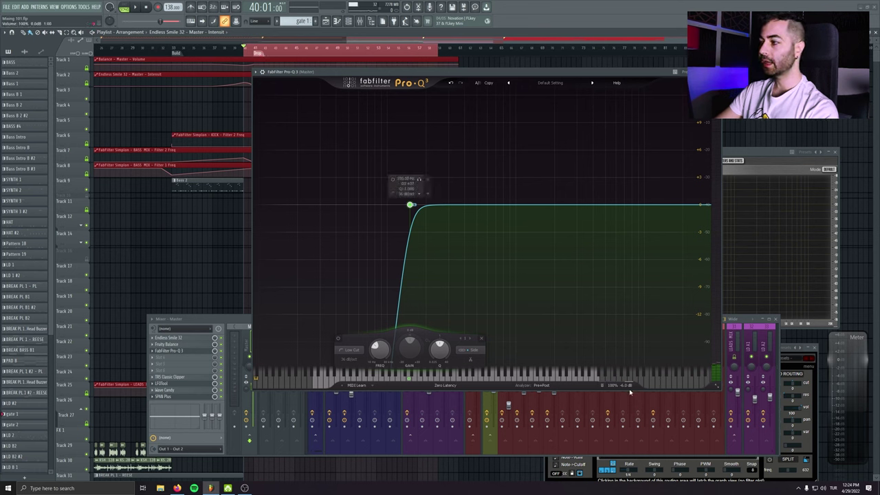
pyautogui.moveTo(626, 386)
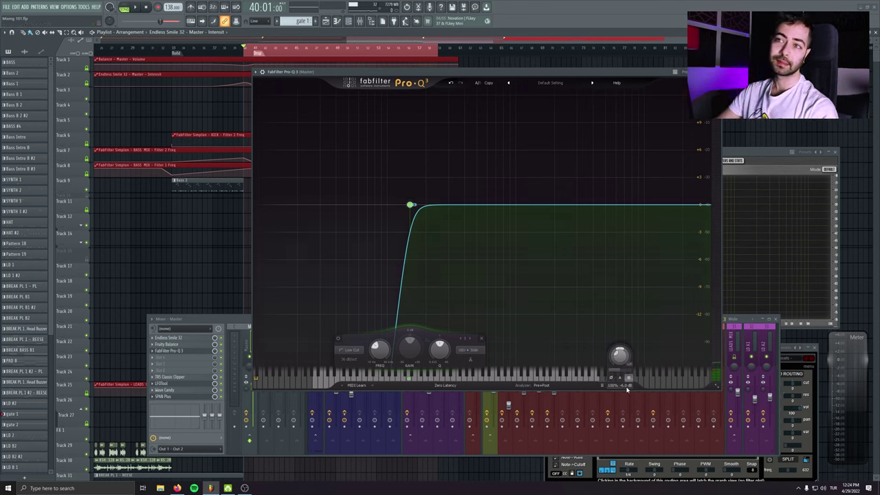
pyautogui.press('space')
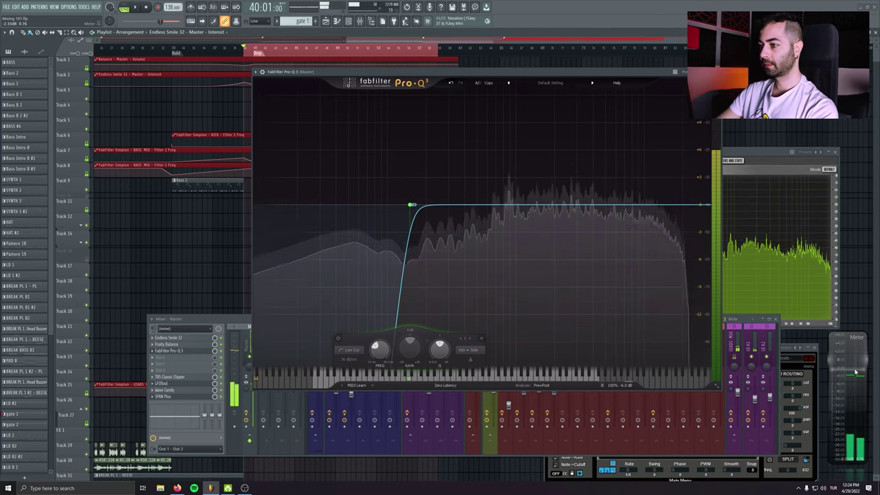
pyautogui.press('space')
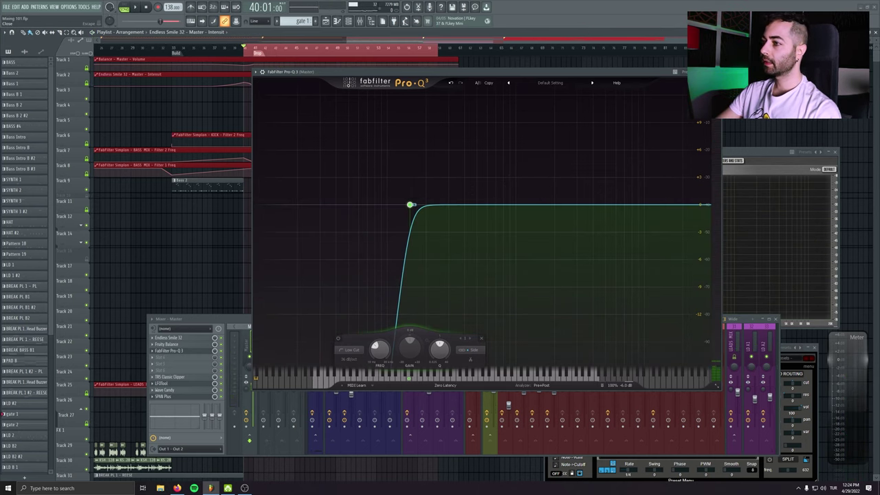
# Close Pro-Q 3 and adjust the Master EQ 432 mid band frequency during playback.
pyautogui.press('Escape')
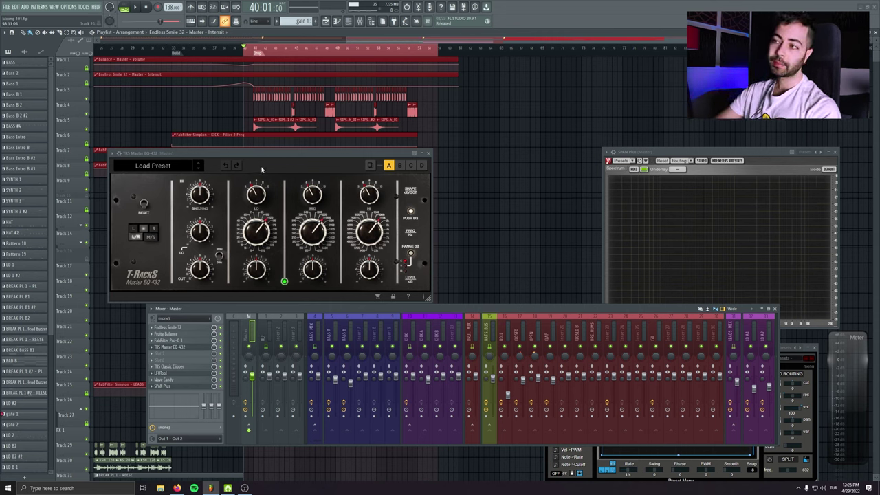
pyautogui.moveTo(165, 155); pyautogui.dragTo(173, 155)
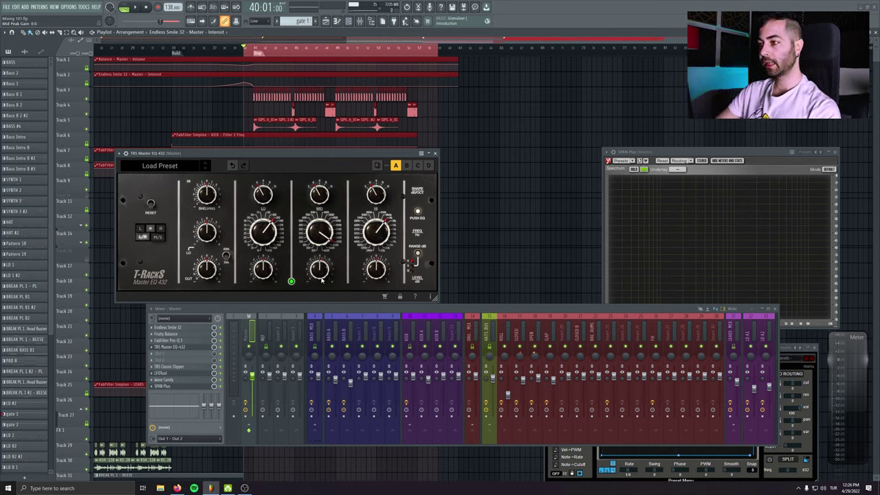
pyautogui.press('space')
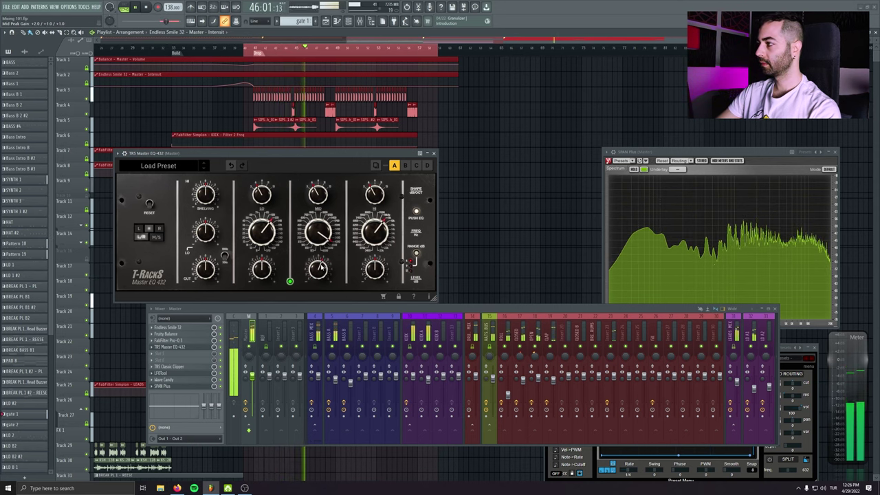
pyautogui.moveTo(320, 261); pyautogui.dragTo(321, 254)
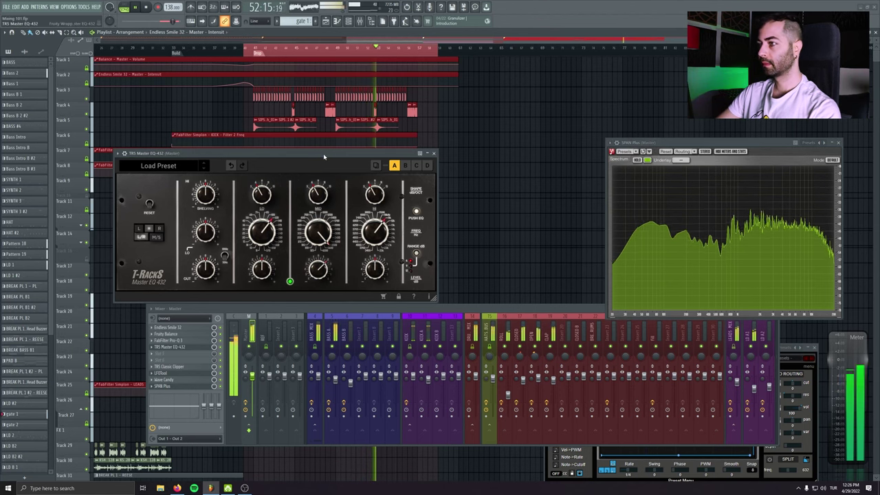
pyautogui.press('space')
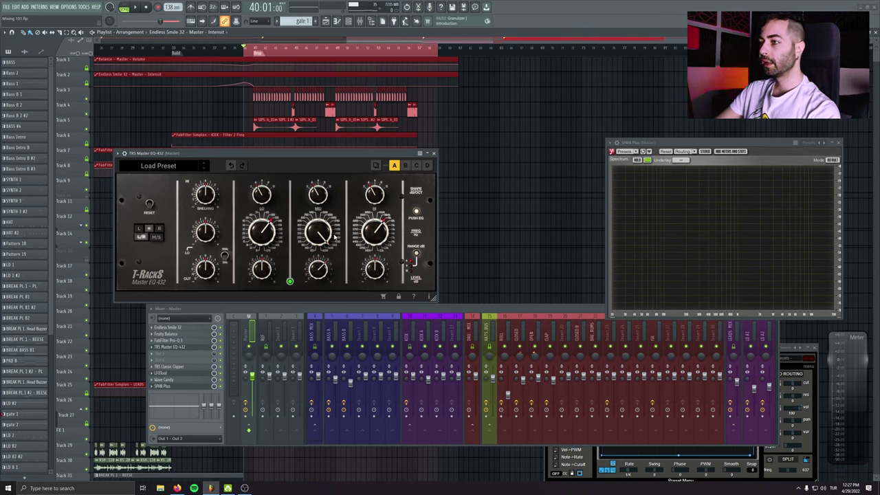
# Raise the Master EQ 432 high band frequency from 7 kHz toward 12 kHz.
pyautogui.moveTo(375, 232)
pyautogui.mouseDown()
pyautogui.moveTo(372, 217)
pyautogui.moveTo(372, 229)
pyautogui.mouseUp()
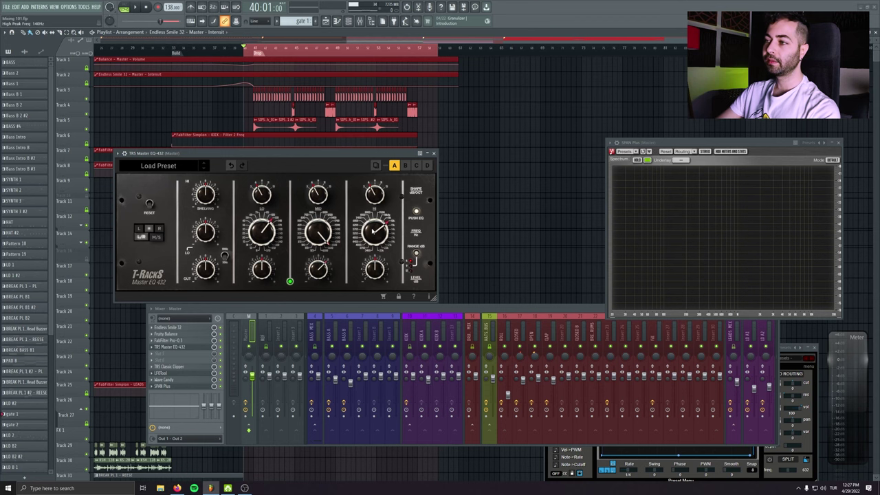
pyautogui.moveTo(371, 249); pyautogui.dragTo(370, 234)
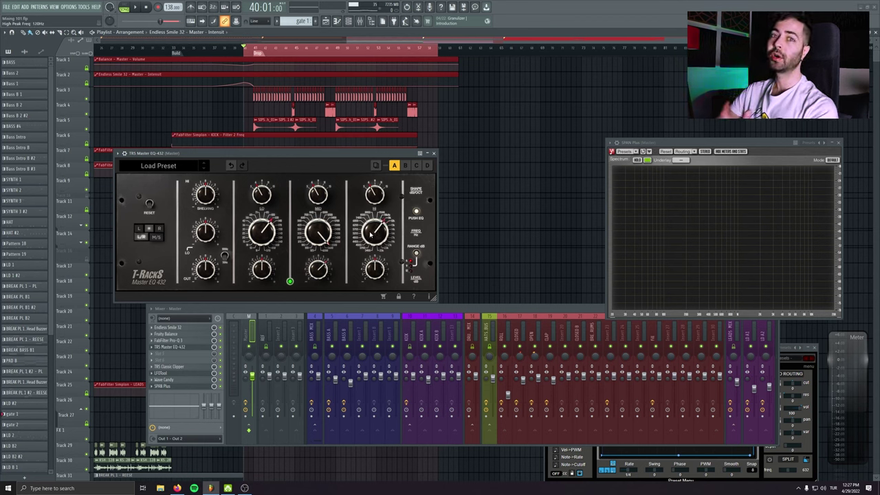
pyautogui.moveTo(372, 234); pyautogui.dragTo(372, 226)
# Enlarge the Master EQ 432 window and set the high band to +5 dB at 7 kHz.
pyautogui.moveTo(434, 298); pyautogui.dragTo(561, 358)
pyautogui.moveTo(373, 156); pyautogui.dragTo(347, 168)
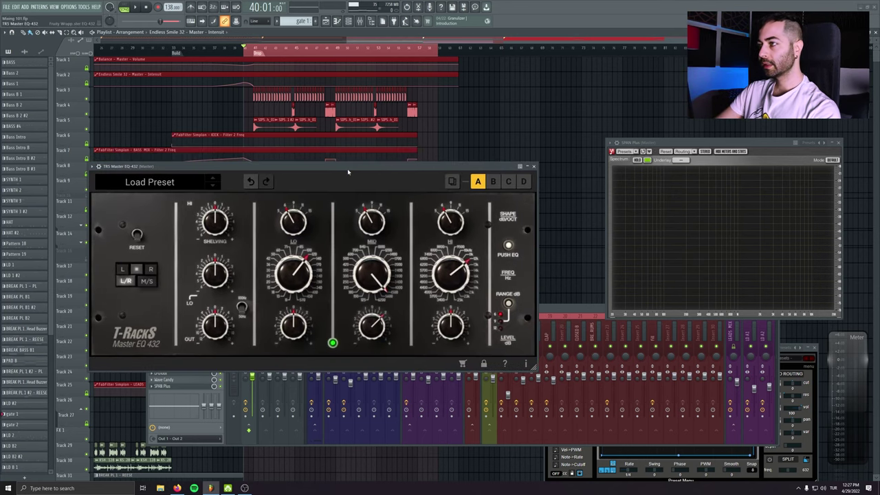
pyautogui.moveTo(450, 273); pyautogui.dragTo(447, 273)
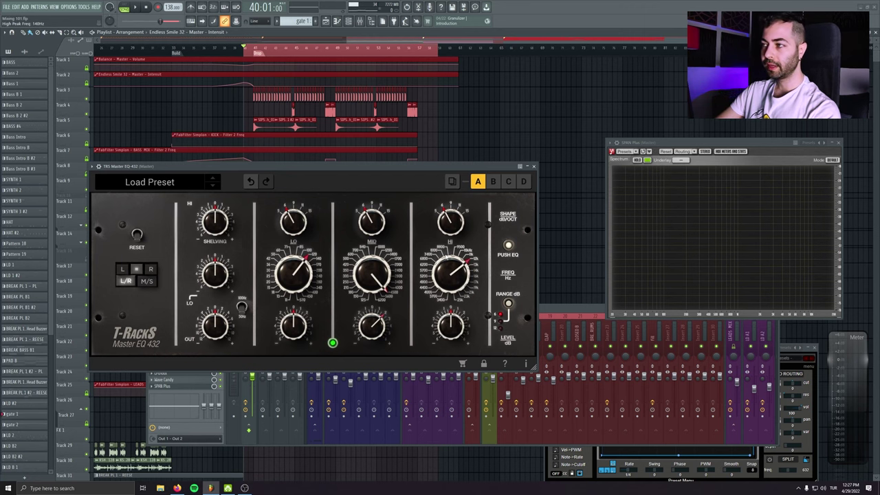
pyautogui.press('space')
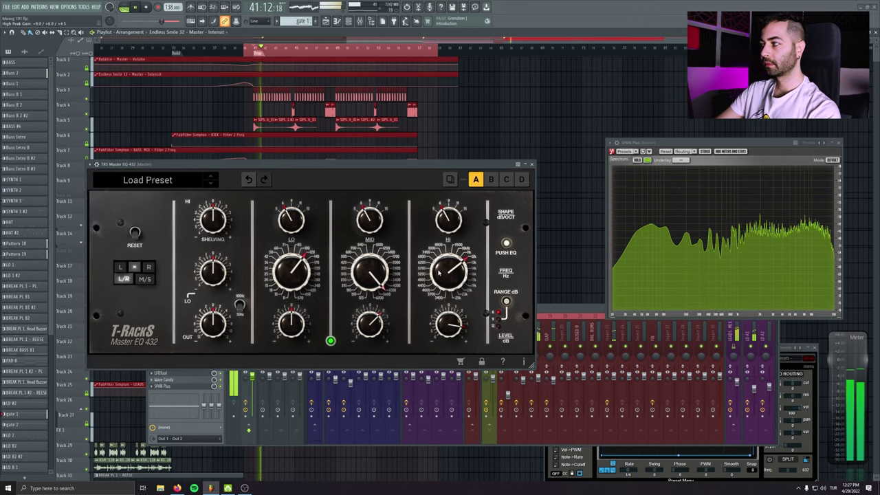
pyautogui.moveTo(440, 247); pyautogui.dragTo(446, 279)
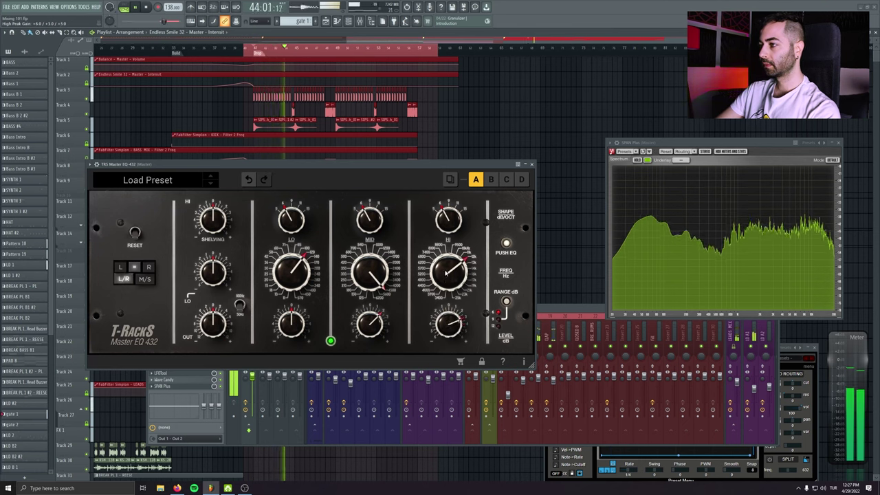
pyautogui.moveTo(445, 267); pyautogui.dragTo(447, 282)
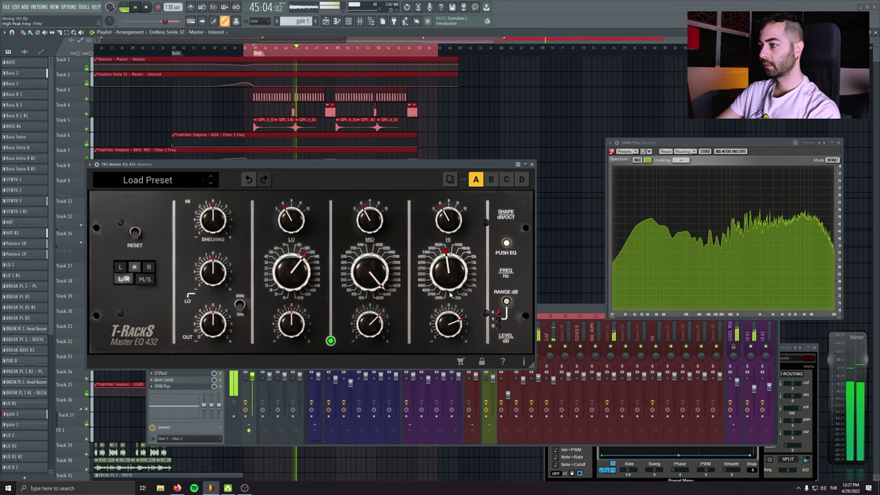
pyautogui.moveTo(451, 326); pyautogui.dragTo(456, 323)
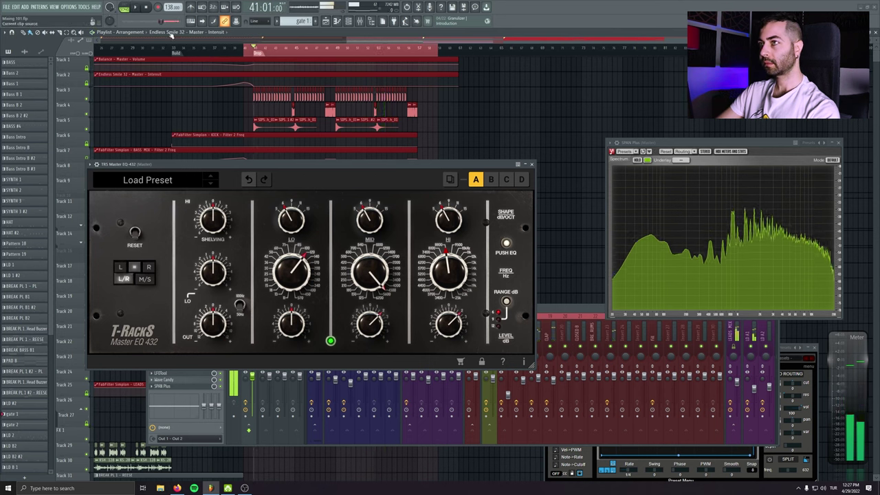
# Stop playback and retune the low band frequency back to 5600 Hz.
pyautogui.click(145, 7)
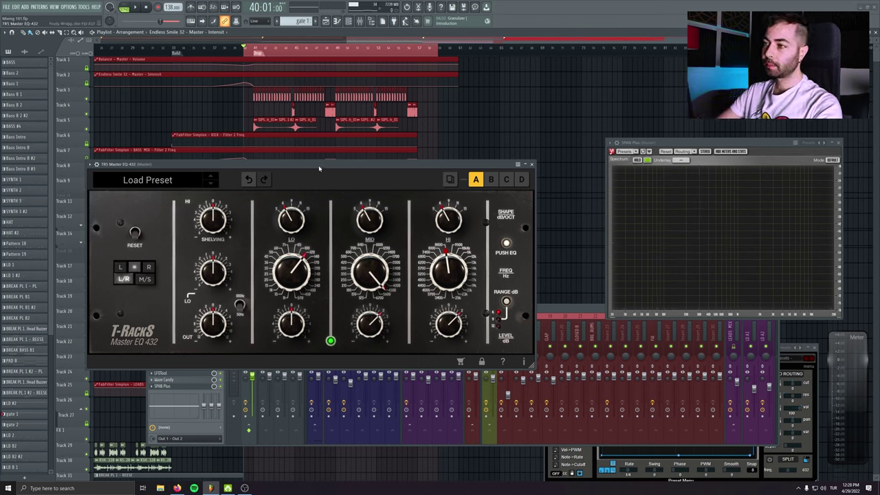
pyautogui.moveTo(294, 269); pyautogui.dragTo(300, 234)
pyautogui.moveTo(301, 201); pyautogui.dragTo(298, 234)
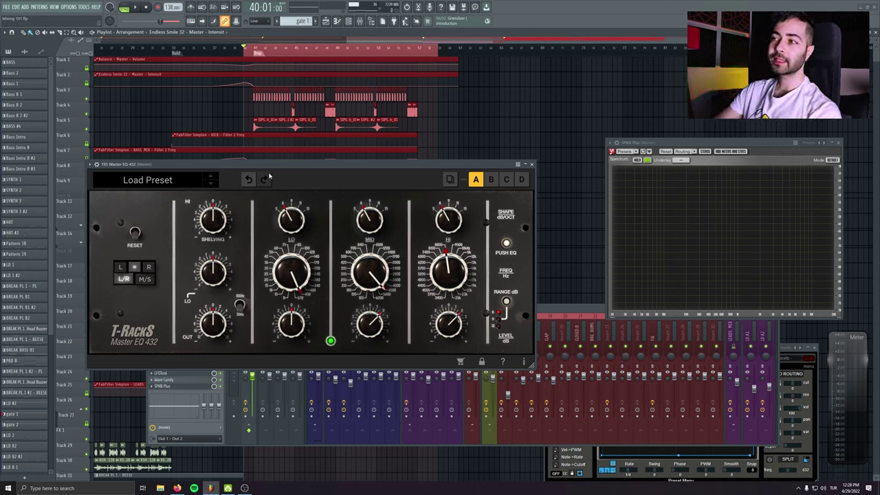
# Set the low band near 4500 Hz with 0.0 dB gain, then close Master EQ 432.
pyautogui.scroll(1, 282, 273)
pyautogui.scroll(-4, 282, 273)
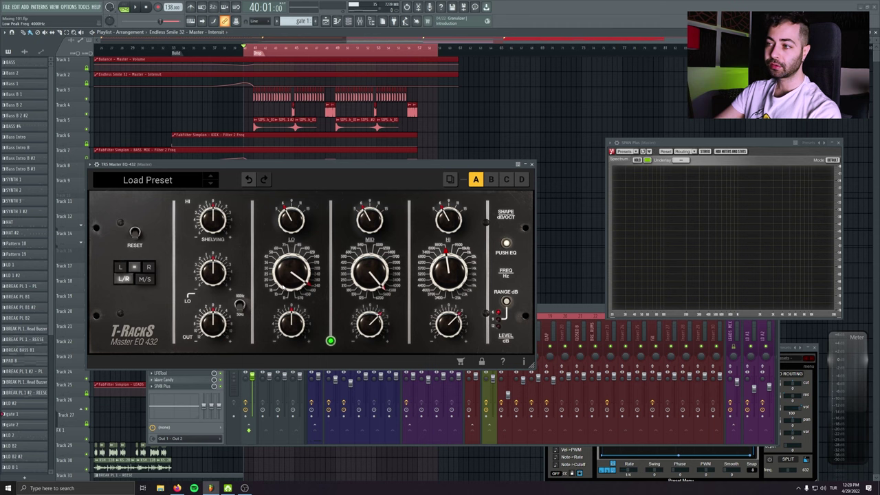
pyautogui.scroll(2, 282, 273)
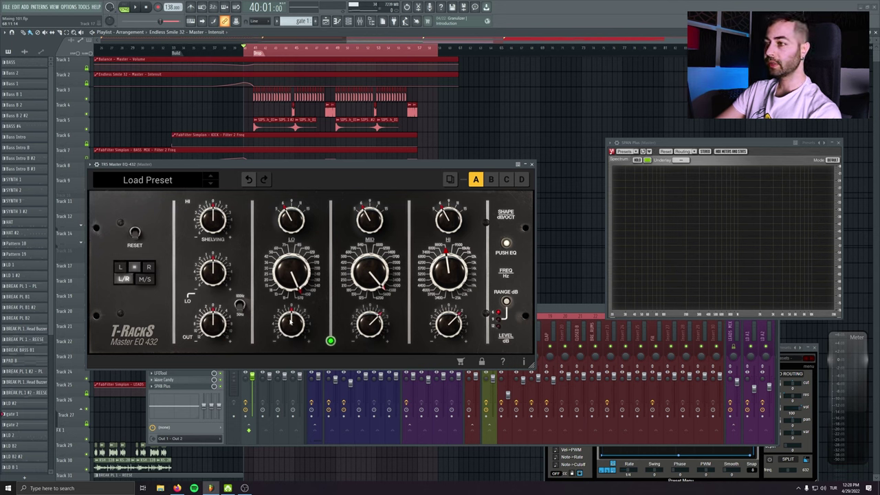
pyautogui.scroll(-2, 301, 282)
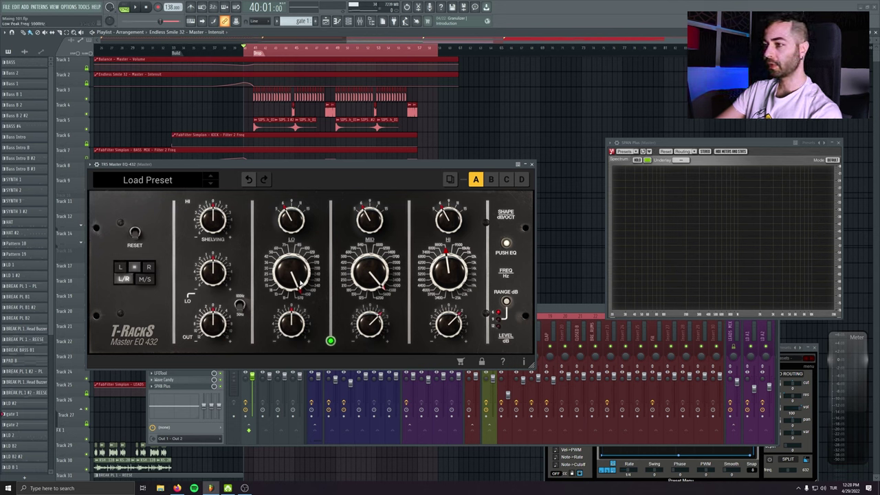
pyautogui.press('space')
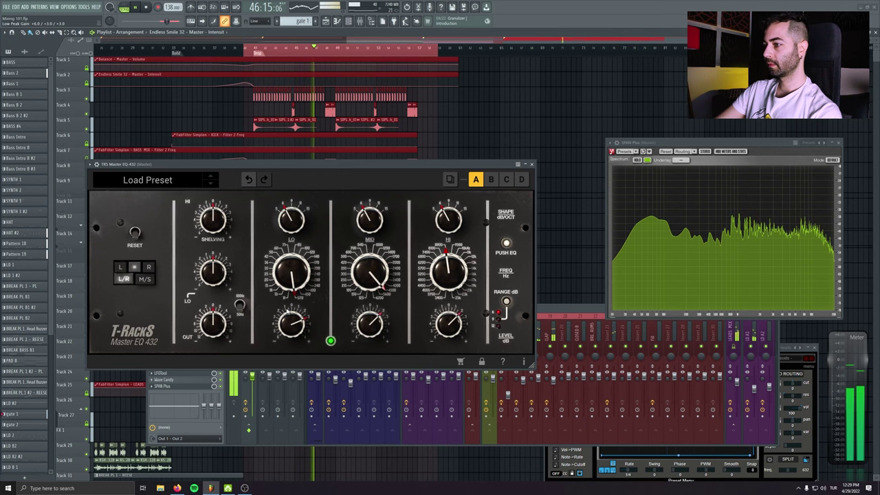
pyautogui.moveTo(288, 312); pyautogui.dragTo(303, 332)
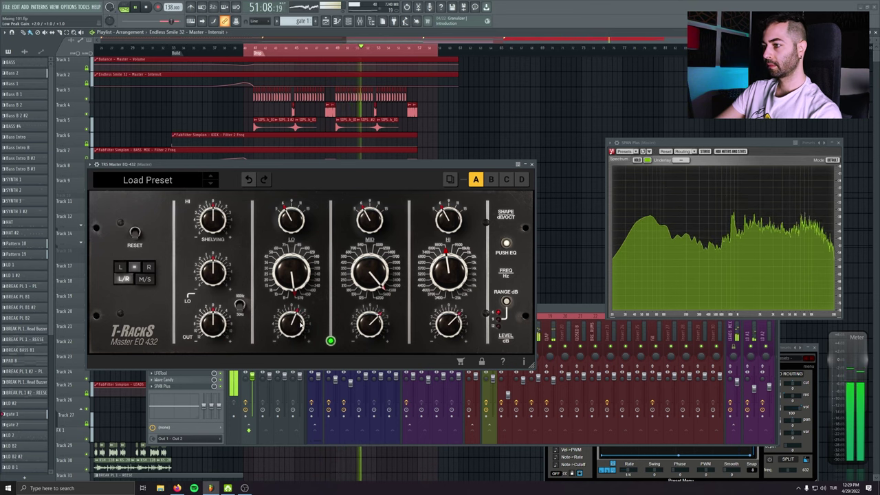
pyautogui.press('space')
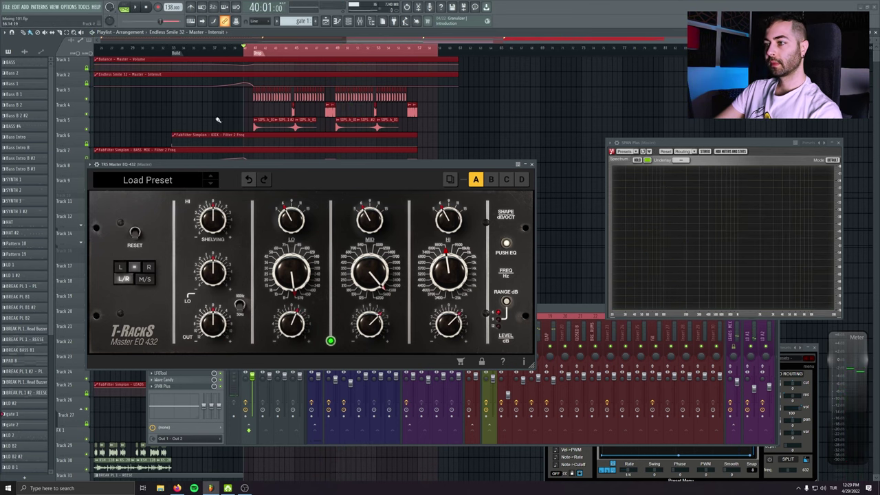
pyautogui.click(532, 165)
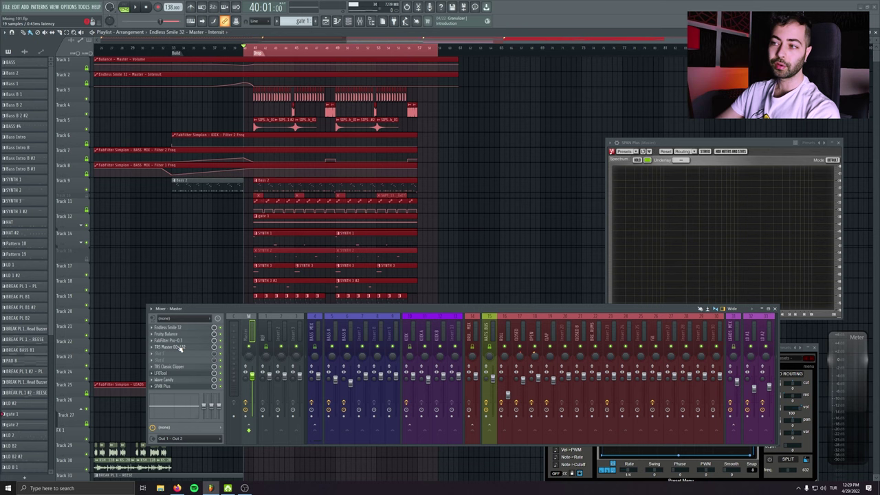
# Open Ozone Pro Exciter on the master and zero the Mix of bands 3 and 4.
pyautogui.click(172, 354)
pyautogui.click(97, 107)
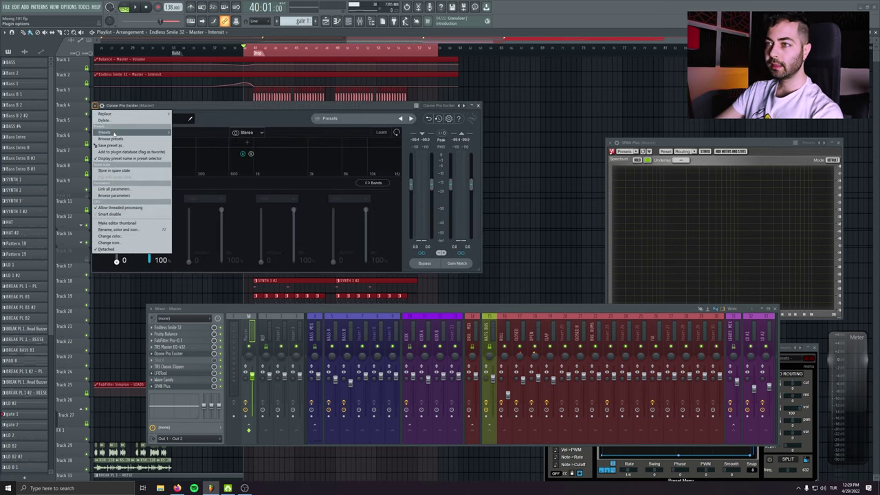
pyautogui.click(280, 170)
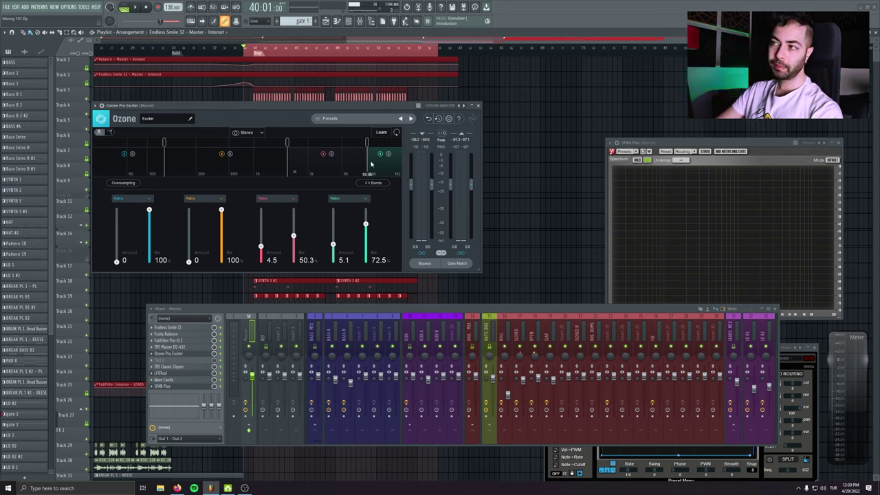
pyautogui.moveTo(292, 235); pyautogui.dragTo(293, 275)
pyautogui.moveTo(366, 225); pyautogui.dragTo(372, 303)
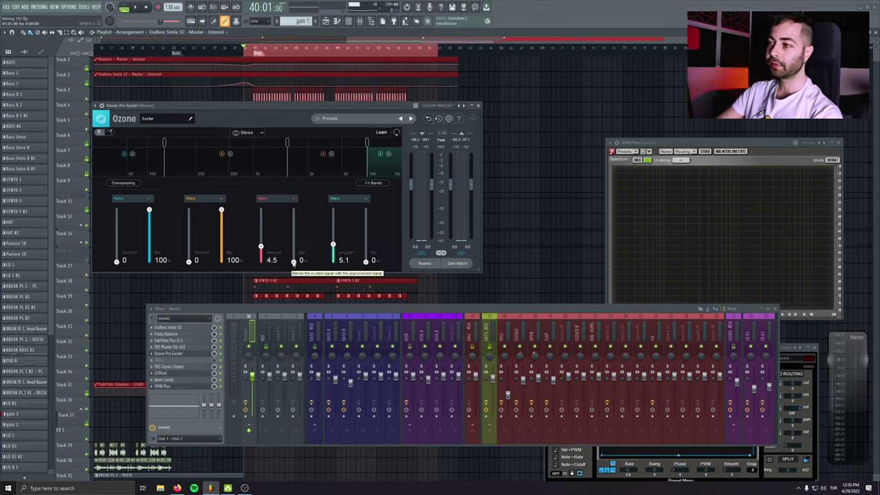
# Raise band 3 and 4 Mix to 37.9% and 52.9%, comparing with Bypass.
pyautogui.moveTo(293, 262); pyautogui.dragTo(294, 252)
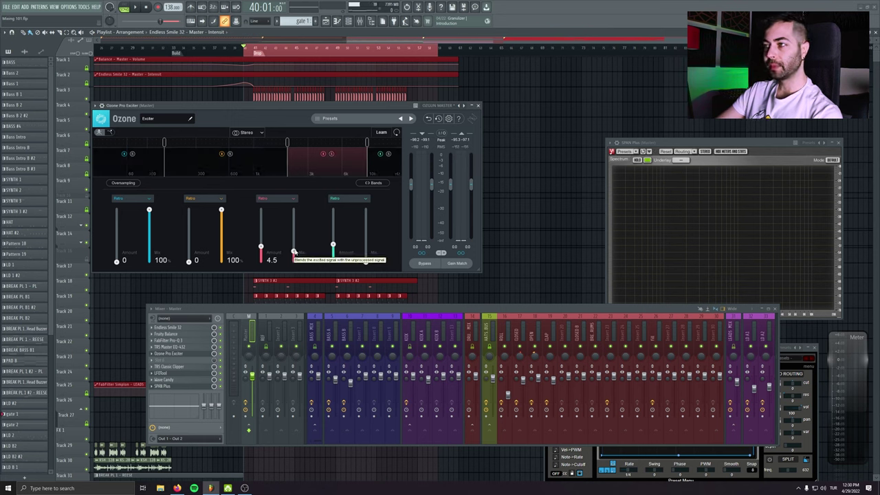
pyautogui.press('space')
pyautogui.moveTo(294, 252)
pyautogui.mouseDown()
pyautogui.moveTo(294, 208)
pyautogui.moveTo(294, 255)
pyautogui.moveTo(295, 243)
pyautogui.mouseUp()
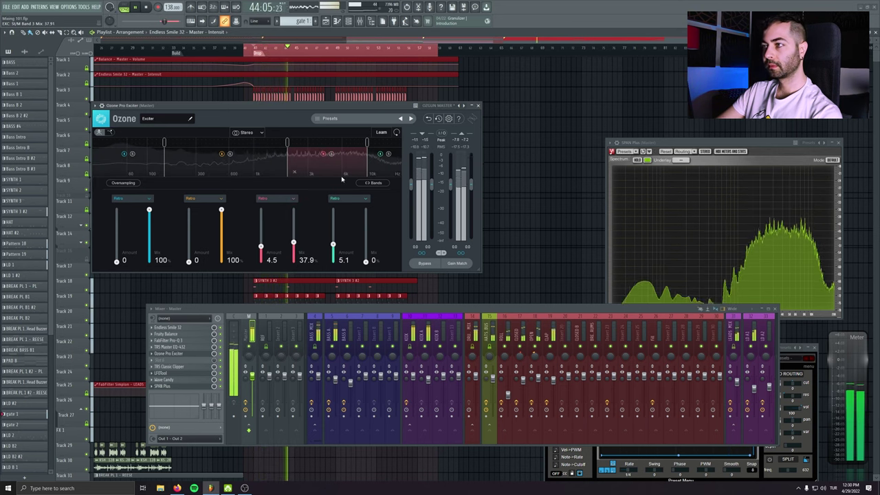
pyautogui.moveTo(366, 261); pyautogui.dragTo(365, 234)
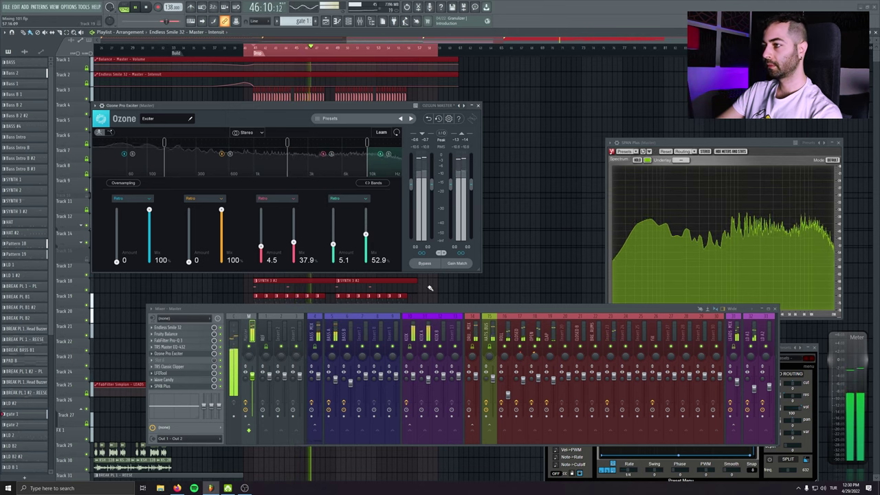
pyautogui.click(424, 263)
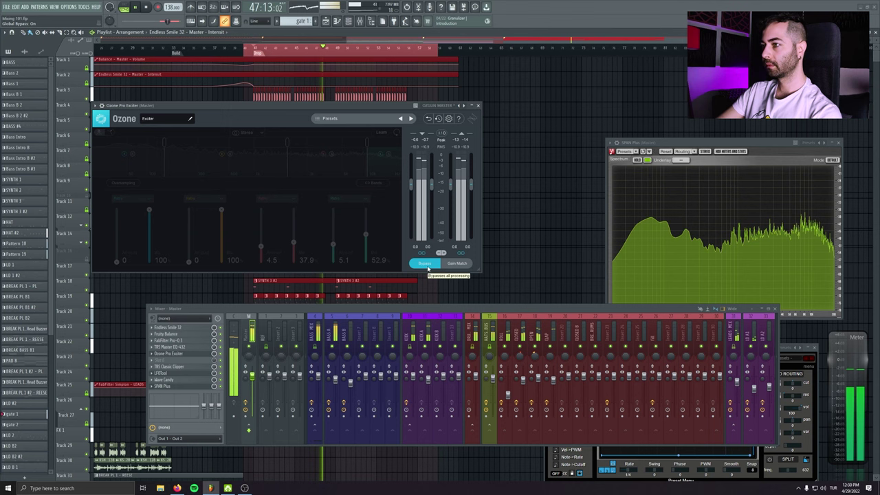
pyautogui.click(426, 264)
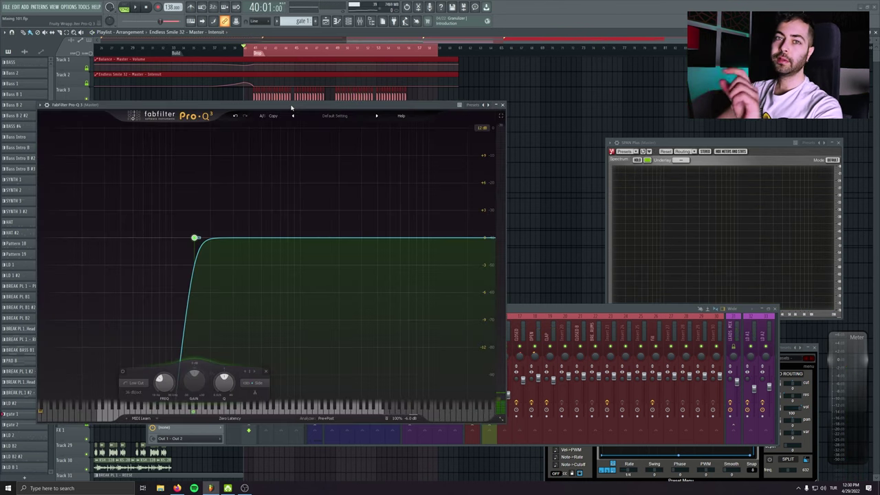
# Add a stereo Pro-Q 3 bell band at 5000 Hz.
pyautogui.doubleClick(371, 224)
pyautogui.click(440, 383)
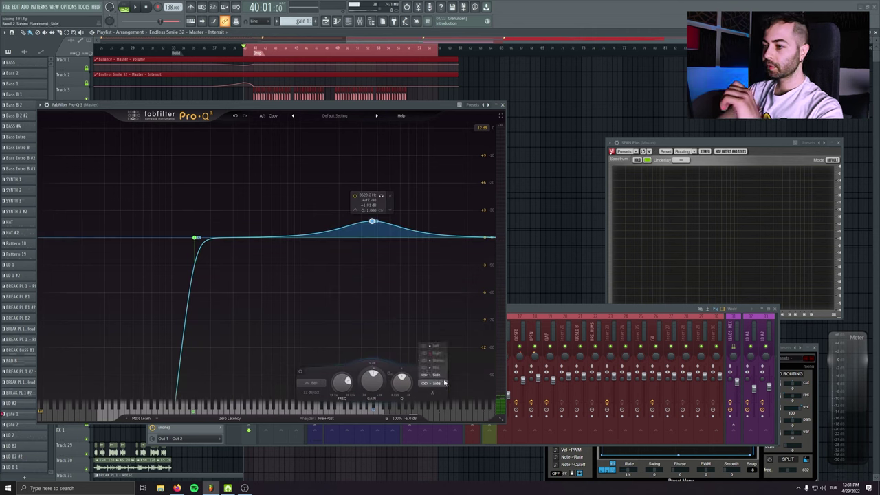
pyautogui.click(441, 362)
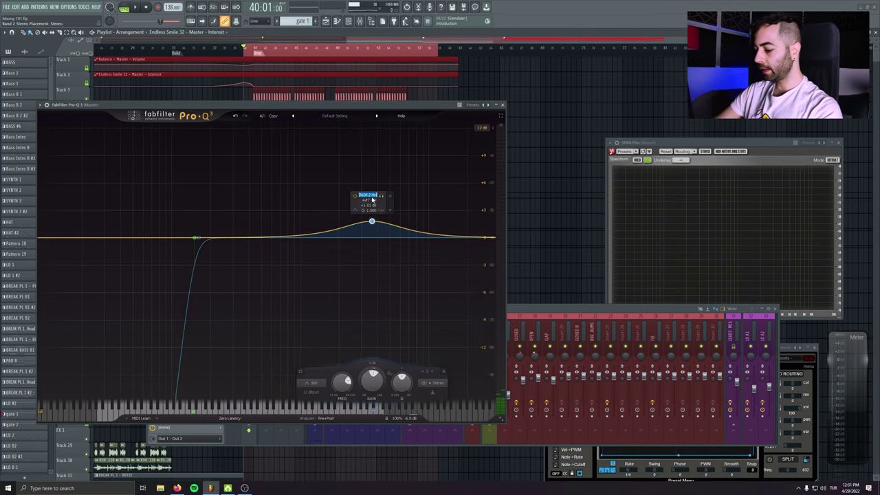
pyautogui.write('5000')
pyautogui.press('Return')
# Boost the bell, compare it disabled and soloed, and nudge it to about 4770 Hz.
pyautogui.moveTo(353, 108); pyautogui.dragTo(359, 119)
pyautogui.press('space')
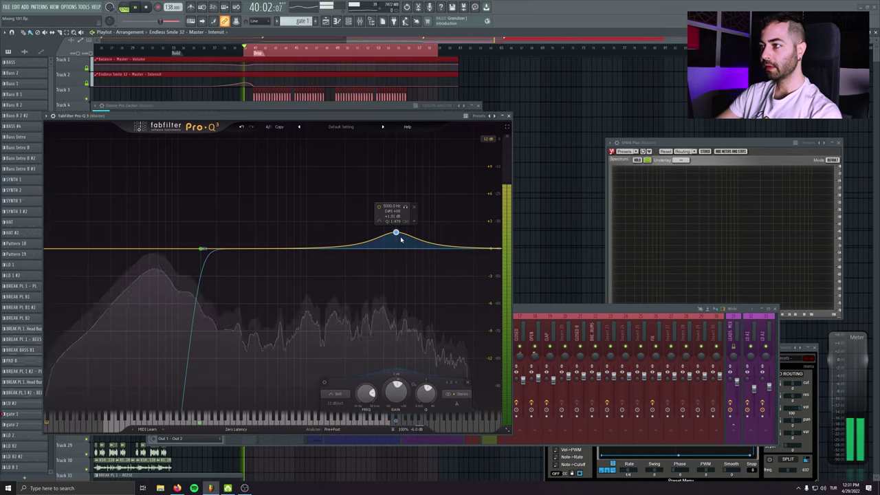
pyautogui.moveTo(395, 232)
pyautogui.mouseDown()
pyautogui.moveTo(394, 169)
pyautogui.moveTo(396, 233)
pyautogui.mouseUp()
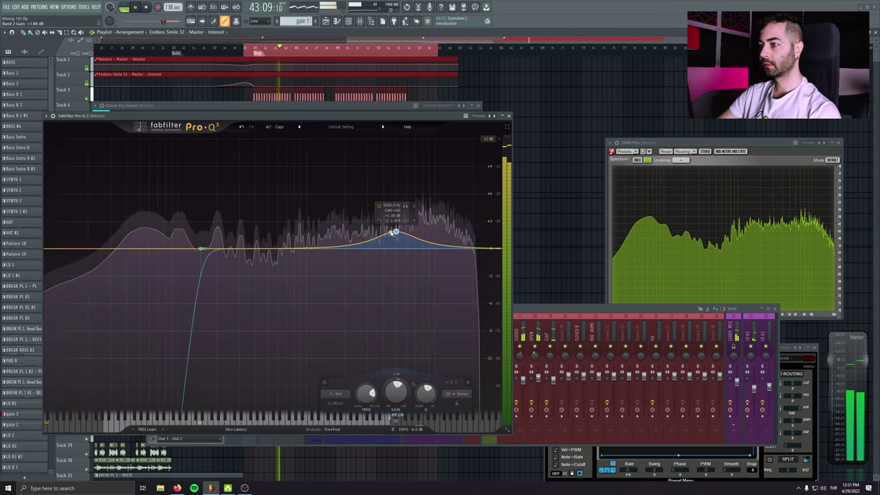
pyautogui.rightClick(400, 234)
pyautogui.click(412, 240)
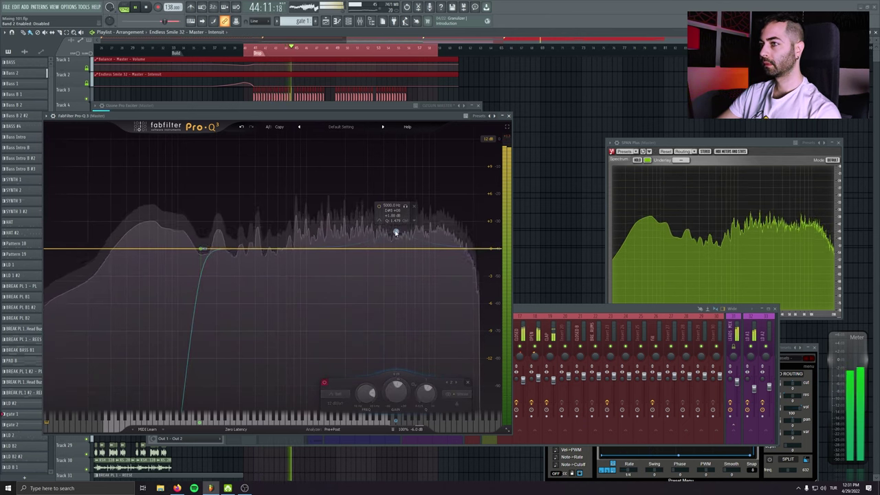
pyautogui.rightClick(400, 234)
pyautogui.click(412, 240)
pyautogui.moveTo(396, 232); pyautogui.dragTo(393, 231)
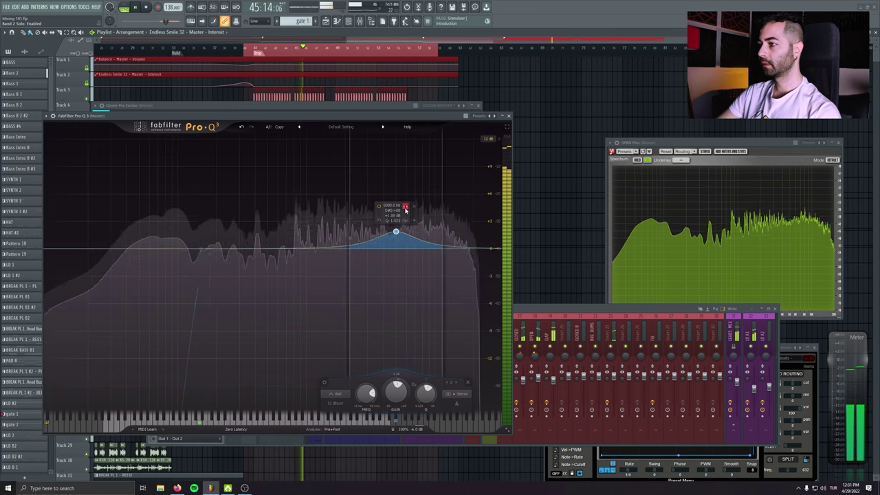
pyautogui.click(402, 207)
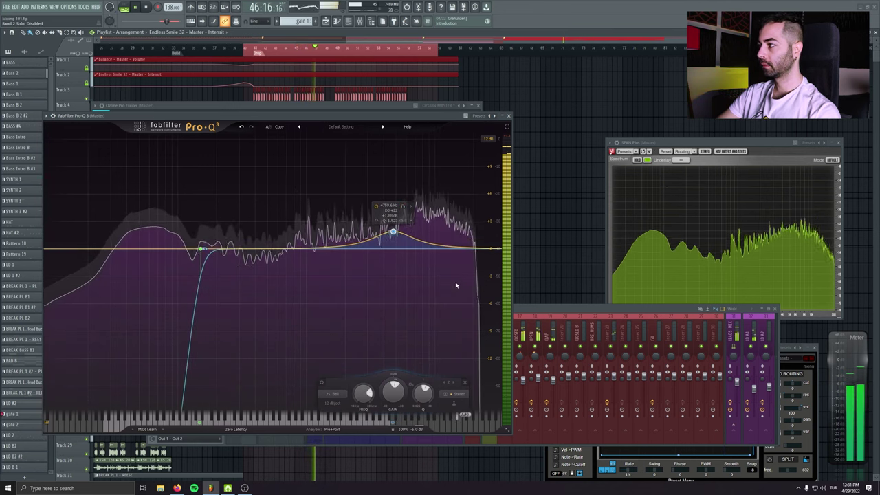
pyautogui.click(393, 231)
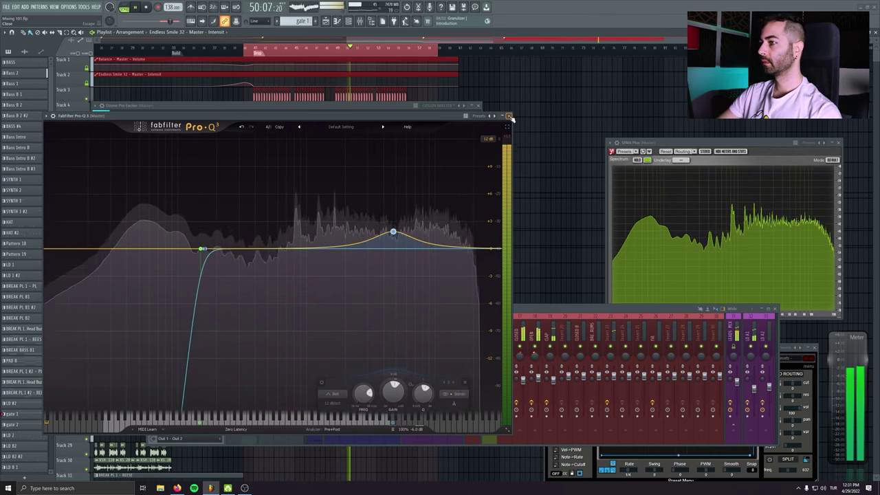
# Add a +1.2 dB bell near 622 Hz, then stop playback and close Pro-Q 3.
pyautogui.doubleClick(276, 234)
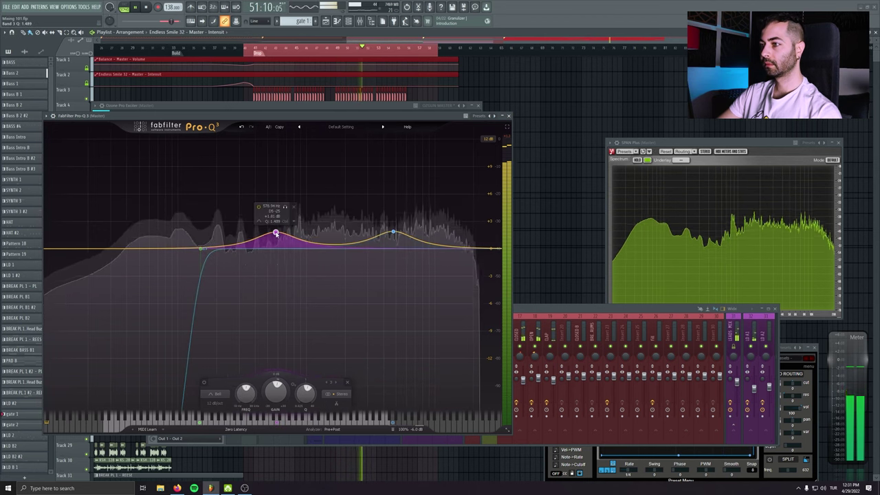
pyautogui.scroll(3, 277, 234)
pyautogui.click(288, 206)
pyautogui.moveTo(288, 207); pyautogui.dragTo(282, 239)
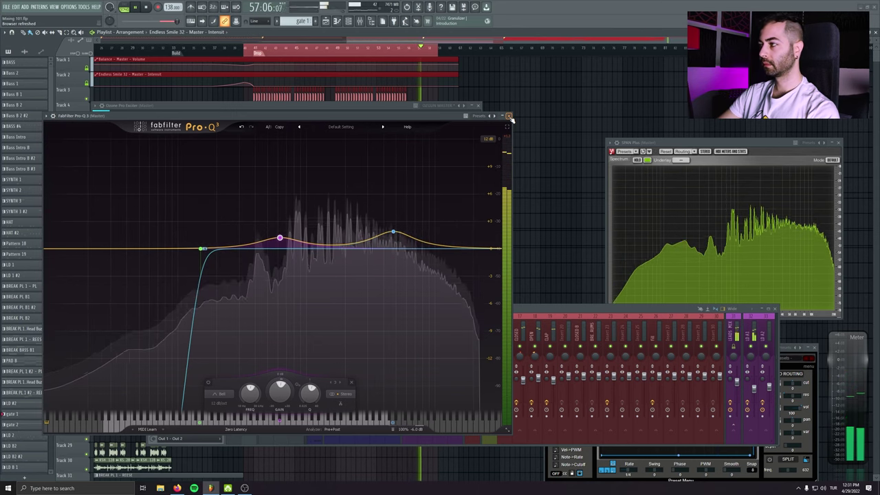
pyautogui.click(509, 118)
pyautogui.click(146, 7)
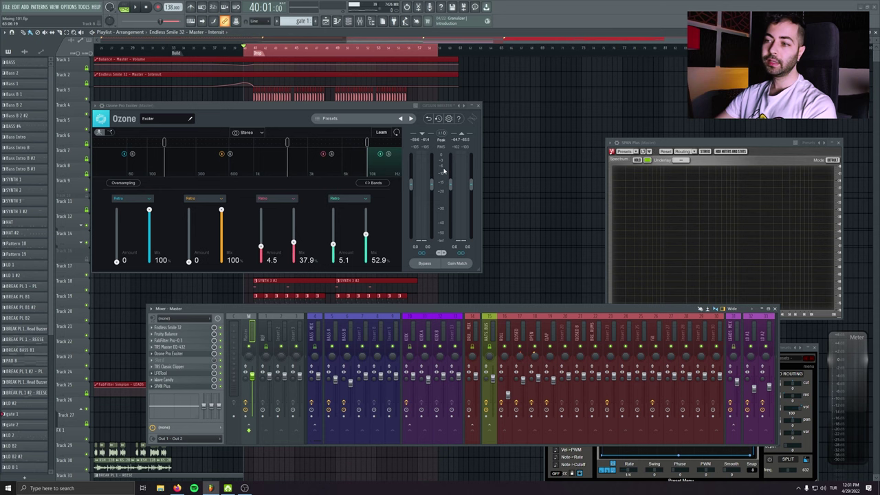
# Move the Classic Clipper up one master slot and try gains between -0.4 and 4.4 dB.
pyautogui.moveTo(187, 366); pyautogui.dragTo(187, 360)
pyautogui.click(187, 360)
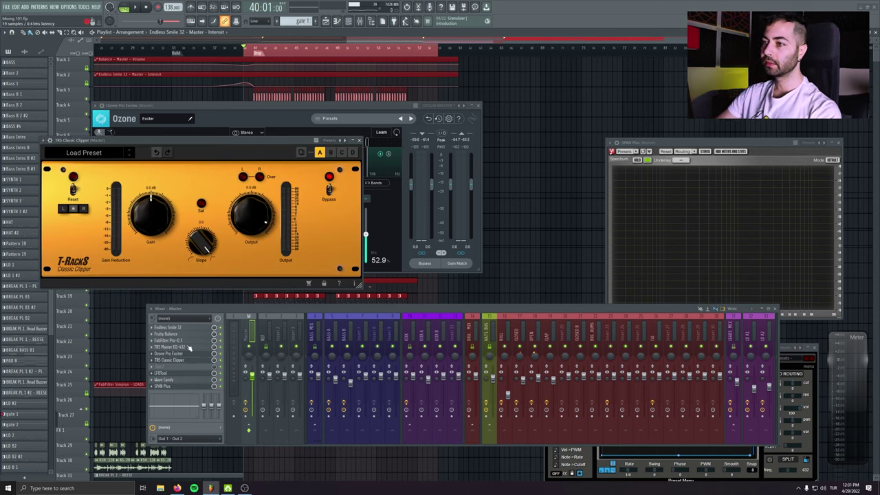
pyautogui.moveTo(146, 220); pyautogui.dragTo(146, 211)
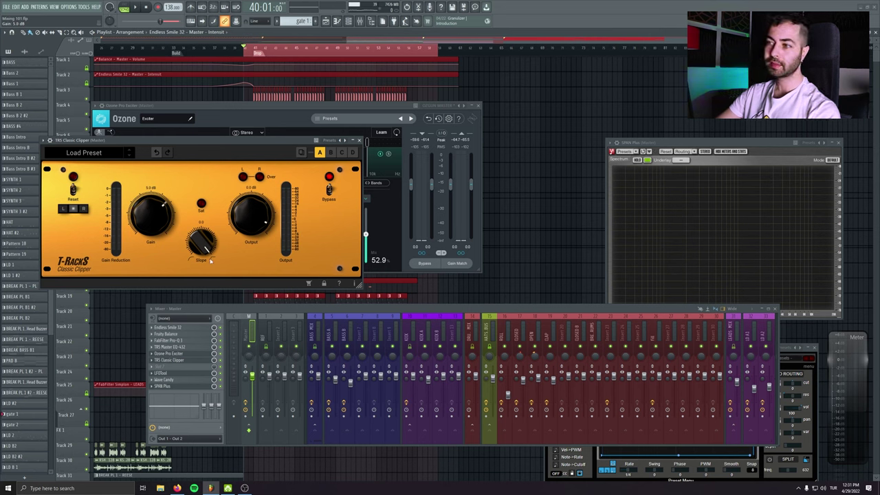
pyautogui.moveTo(149, 215); pyautogui.dragTo(154, 234)
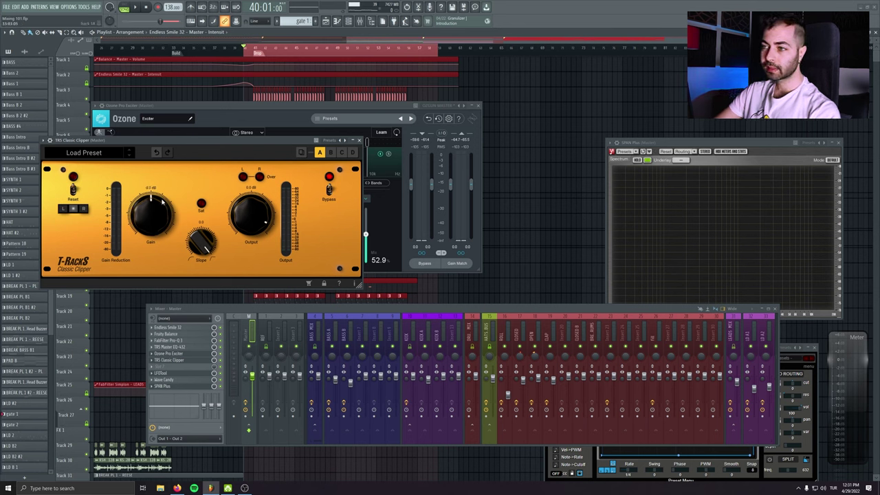
pyautogui.moveTo(155, 162); pyautogui.dragTo(166, 176)
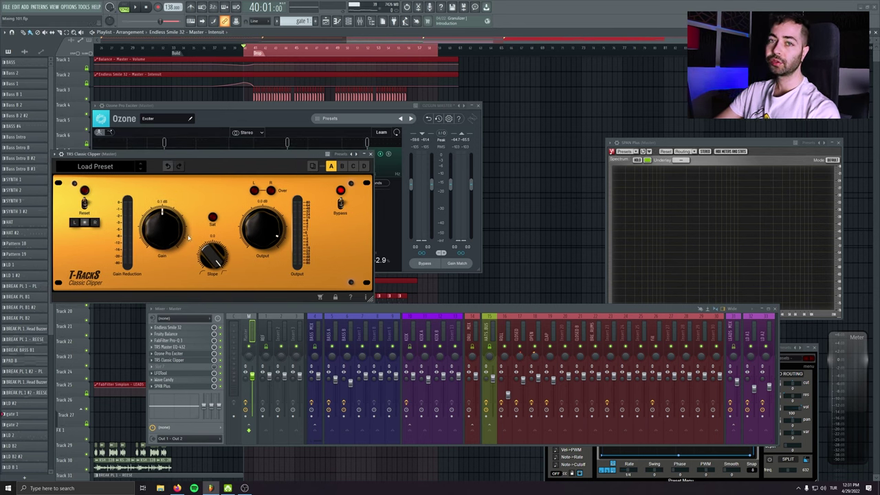
pyautogui.moveTo(146, 220); pyautogui.dragTo(153, 221)
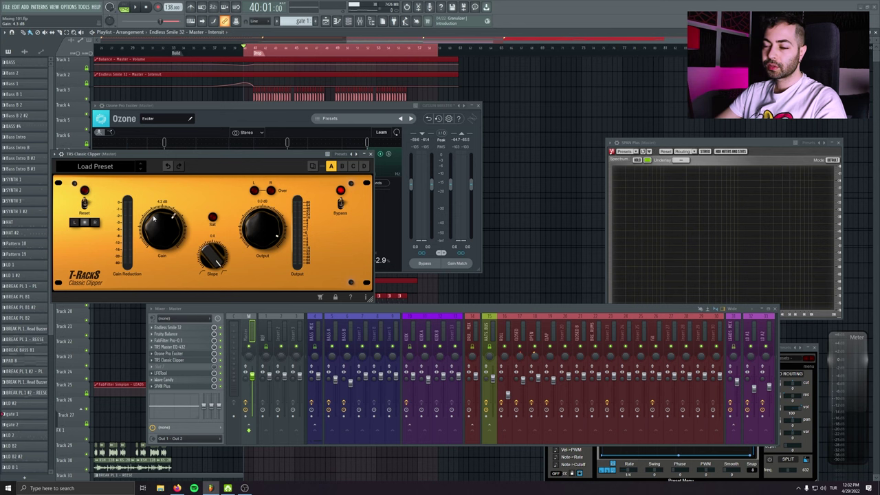
pyautogui.moveTo(155, 218); pyautogui.dragTo(164, 234)
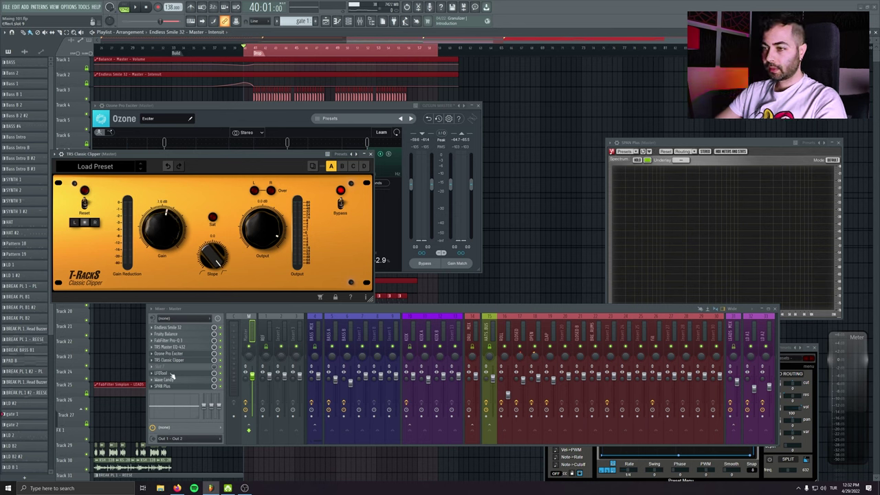
# Set the clipper gain to about 0 dB during playback, then close the Clipper and Ozone windows.
pyautogui.click(172, 375)
pyautogui.press('space')
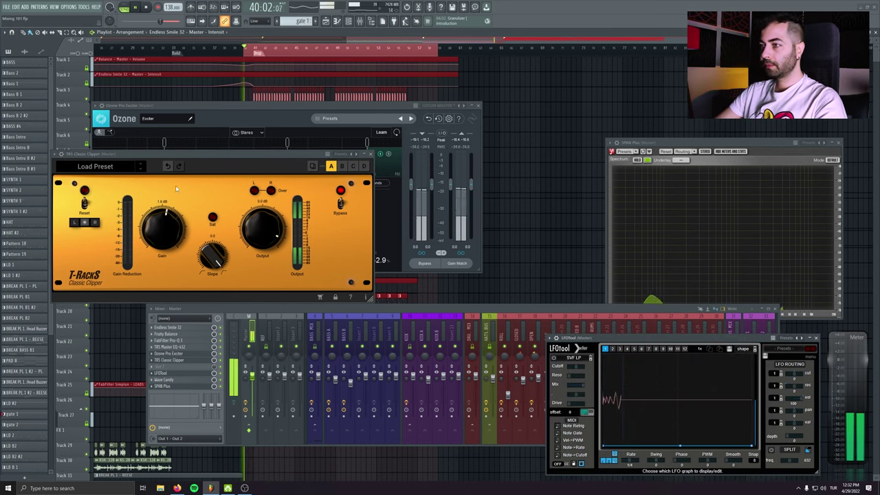
pyautogui.moveTo(160, 224); pyautogui.dragTo(157, 206)
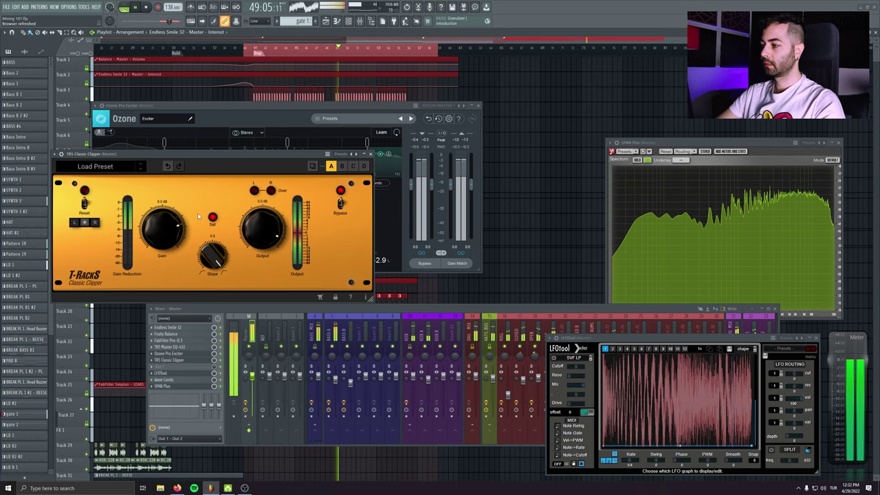
pyautogui.click(371, 153)
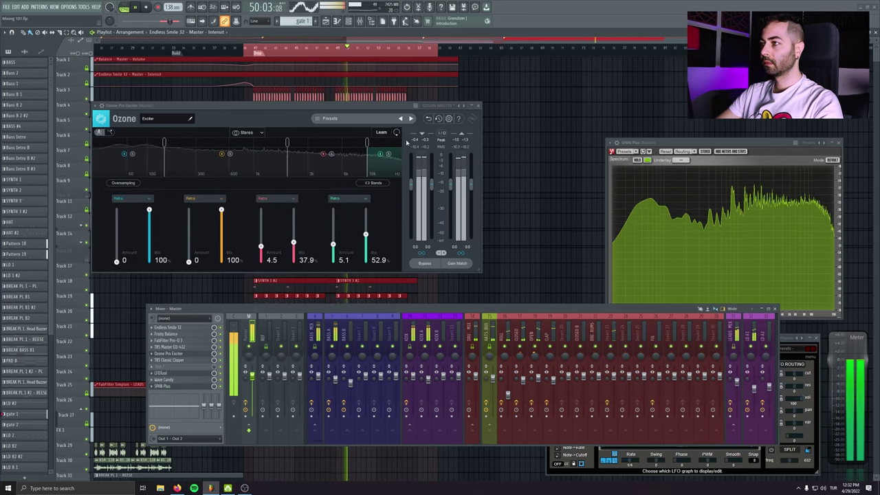
pyautogui.click(481, 108)
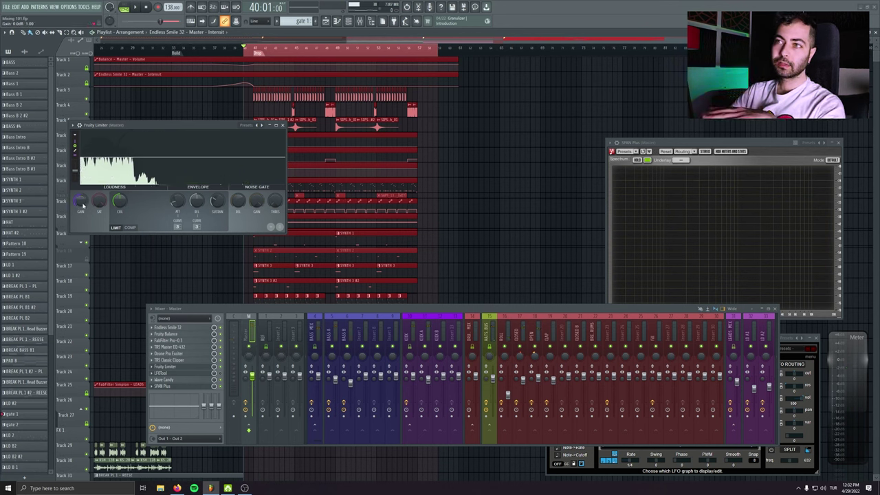
# Lower the Fruity Limiter gain to -0.2 dB and close the limiter window.
pyautogui.moveTo(81, 203); pyautogui.dragTo(82, 205)
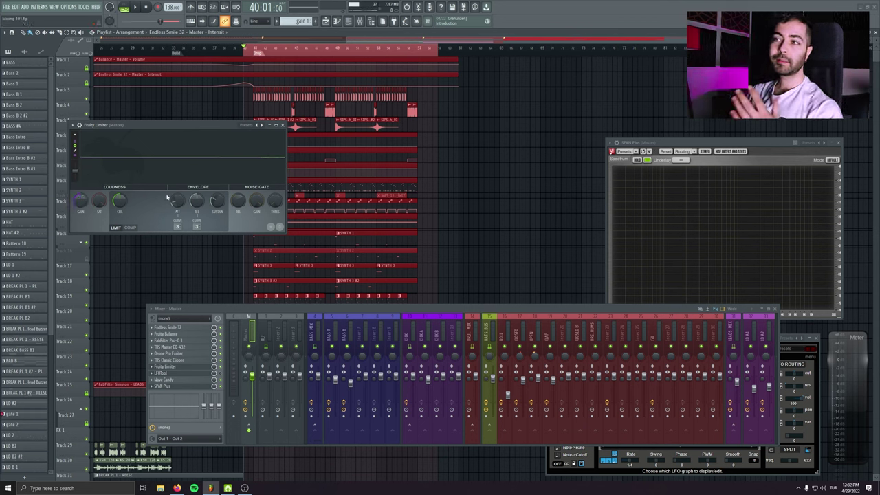
pyautogui.click(489, 248)
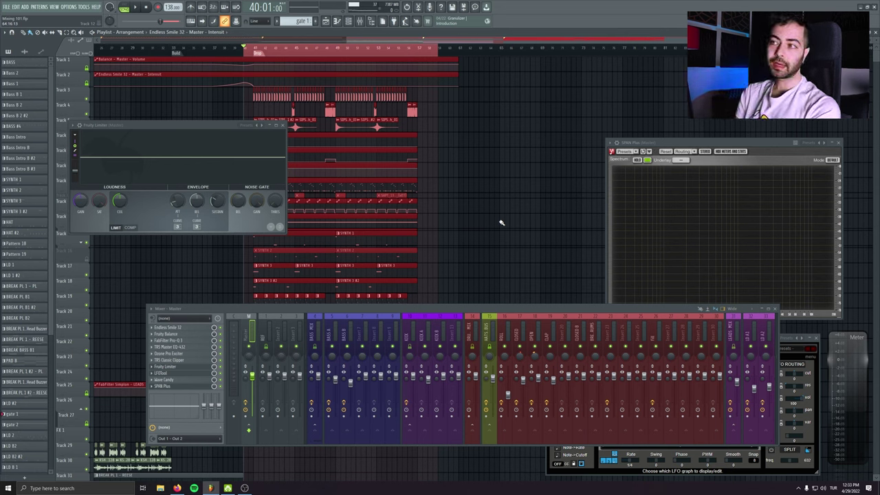
pyautogui.click(283, 125)
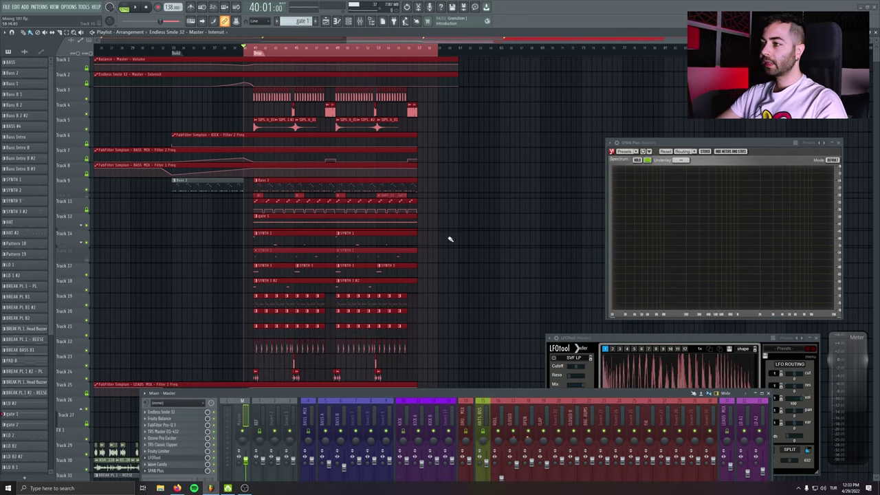
# Move the gate 1 clip down to track 19 and delete that stray clip.
pyautogui.click(279, 216)
pyautogui.moveTo(279, 216); pyautogui.dragTo(502, 299)
pyautogui.rightClick(502, 300)
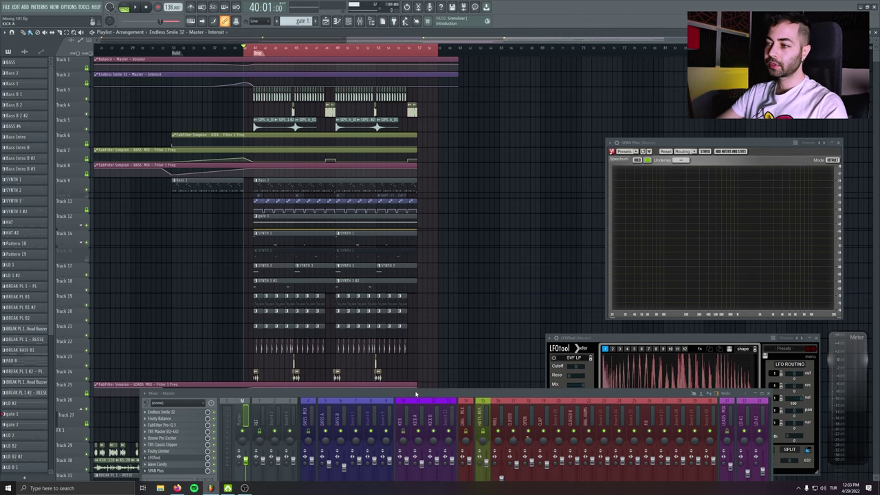
# Raise the mixer and check the Master EQ 432 and Pro-Q 3 plugin windows.
pyautogui.moveTo(415, 394); pyautogui.dragTo(412, 297)
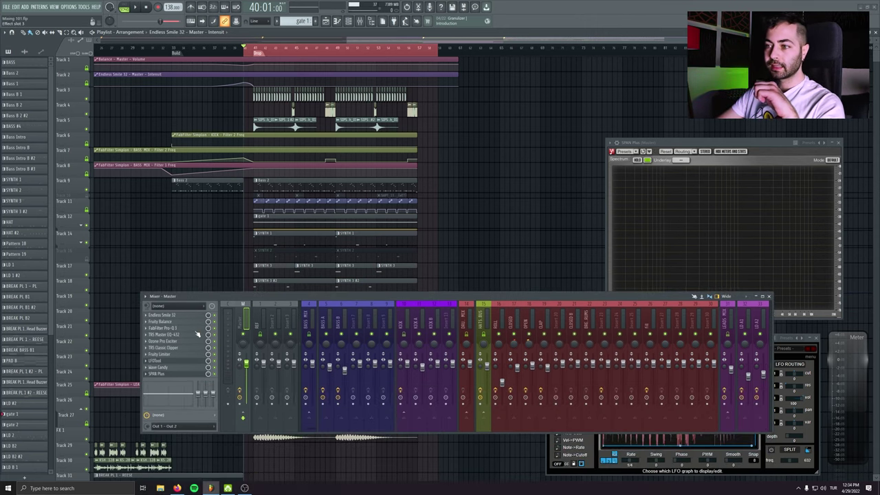
pyautogui.click(197, 334)
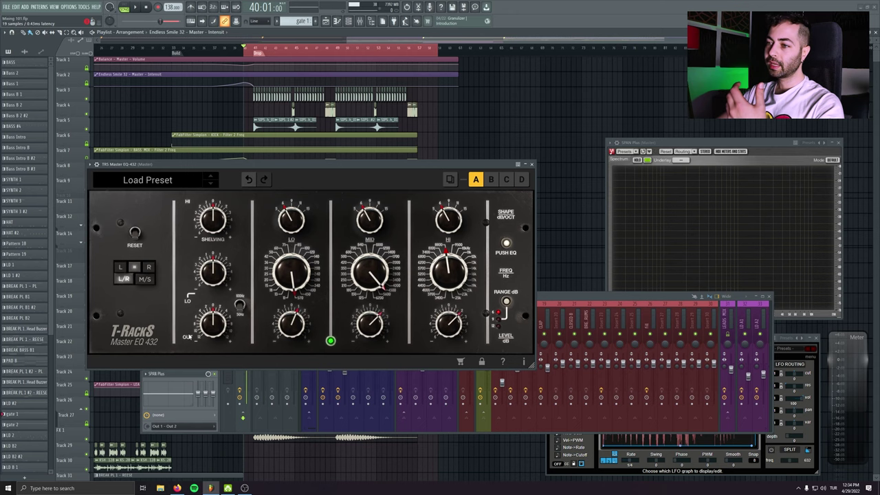
pyautogui.click(531, 164)
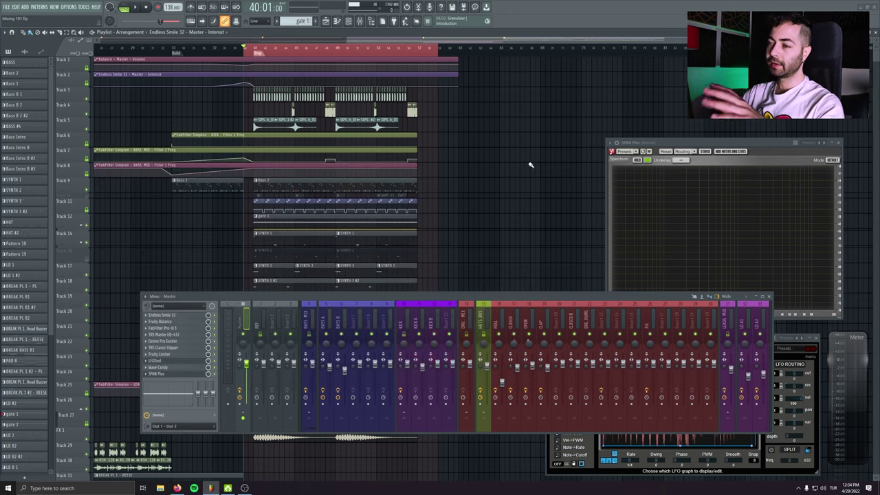
pyautogui.click(177, 329)
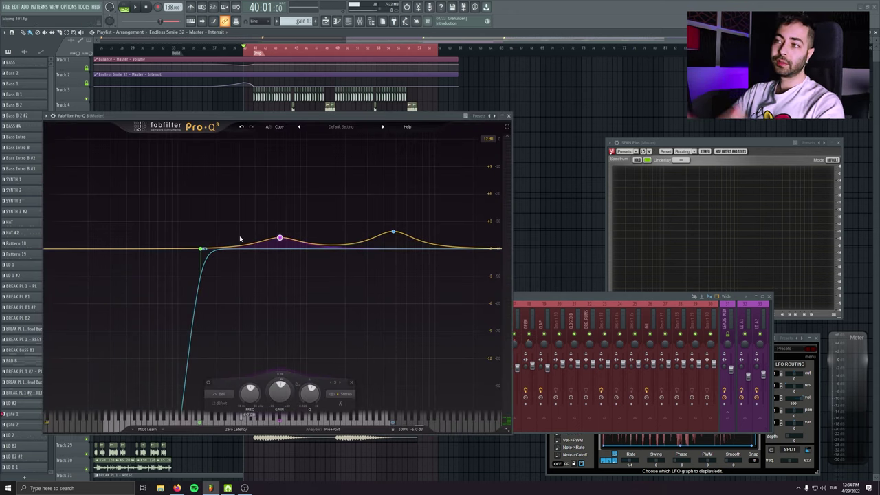
pyautogui.click(512, 117)
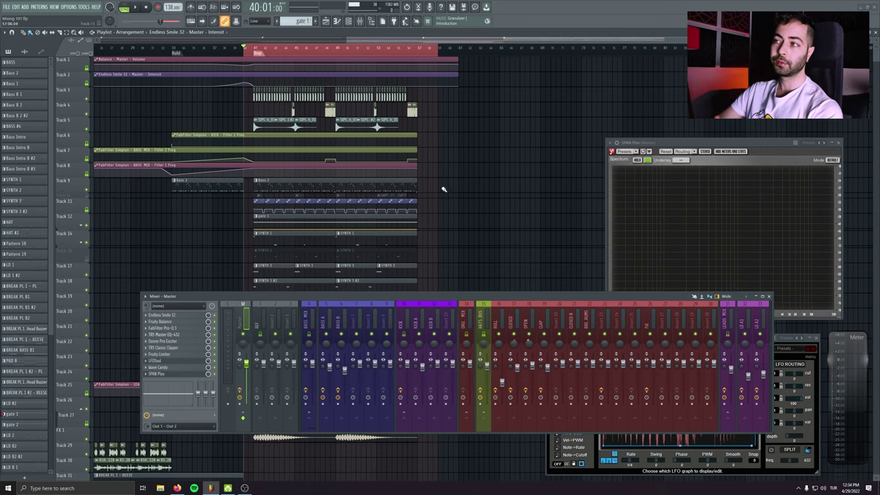
pyautogui.moveTo(442, 187); pyautogui.dragTo(510, 136)
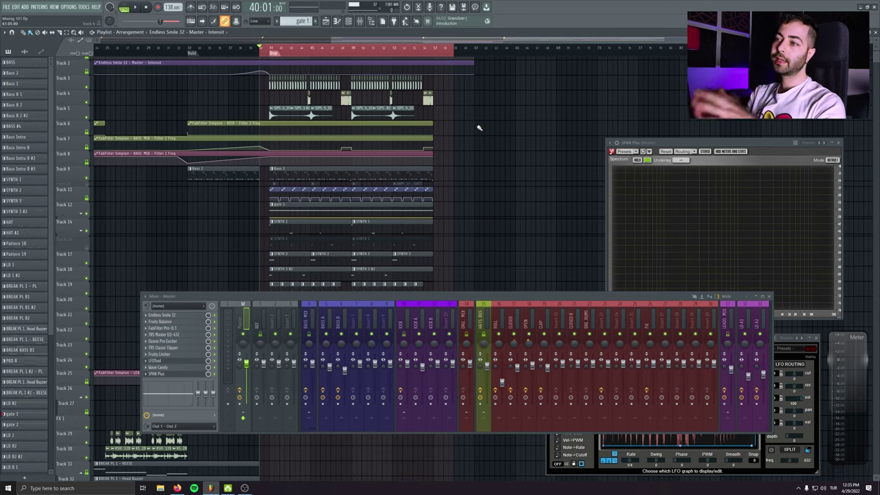
# Play the song from bar 17, then stop playback.
pyautogui.hscroll(-5, 255, 55)
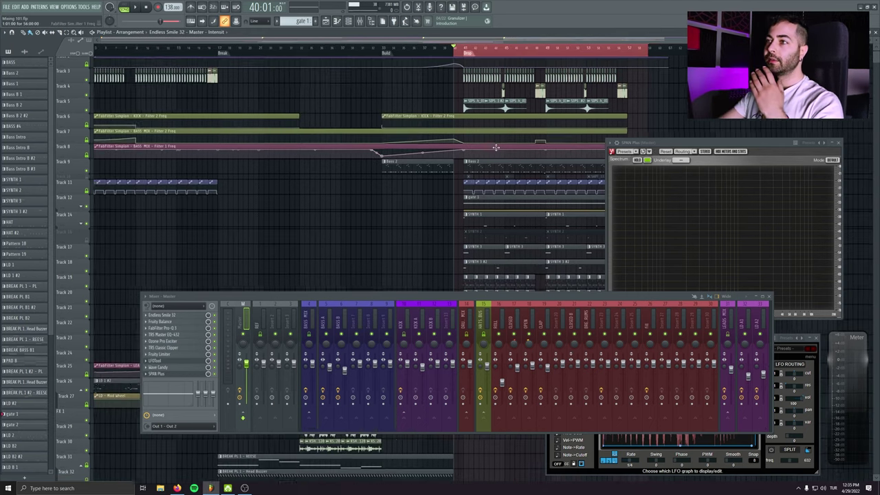
pyautogui.click(249, 49)
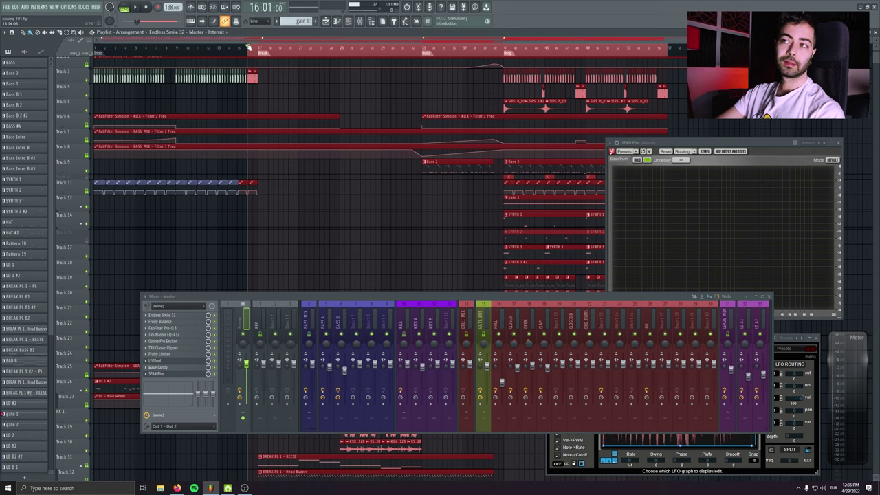
pyautogui.press('space')
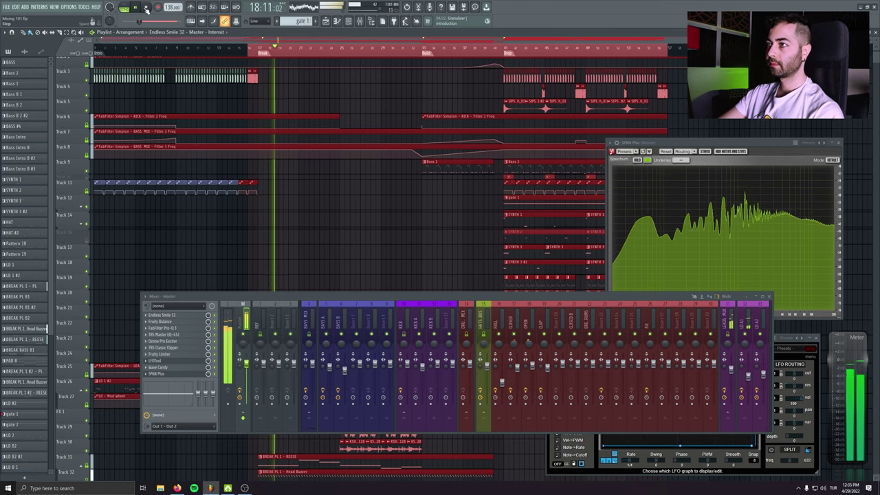
pyautogui.click(145, 7)
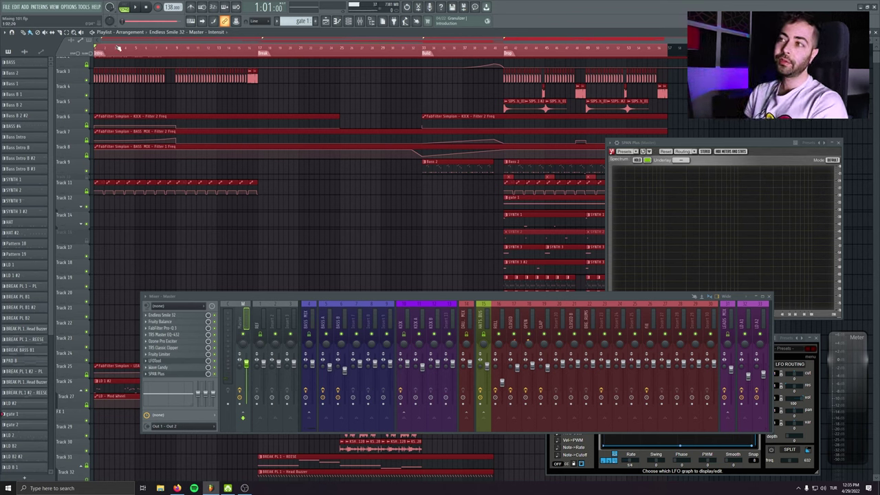
# Clear the old time selection and select just the Drop section on the ruler.
pyautogui.moveTo(118, 48); pyautogui.dragTo(365, 50)
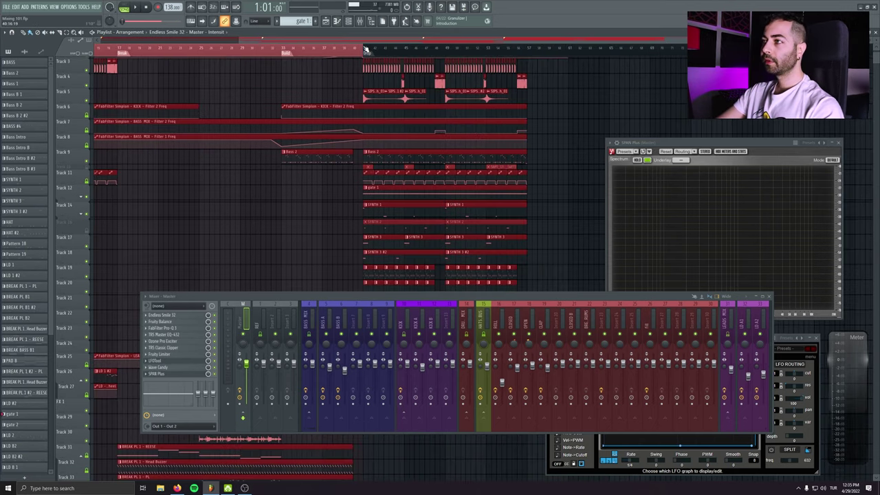
pyautogui.click(363, 48)
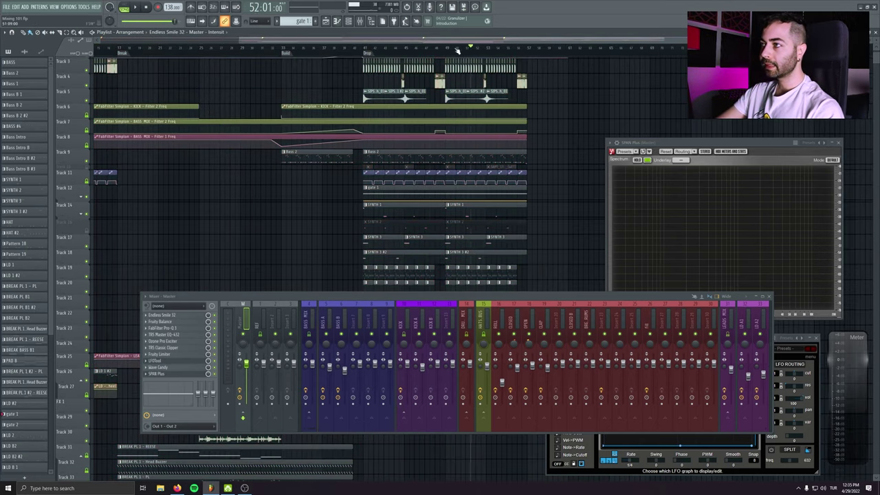
pyautogui.moveTo(359, 49); pyautogui.dragTo(569, 48)
# Name the WAV export 'MASTER32 (RADIO)' in the MASTER RENDER folder and confirm it.
pyautogui.hotkey('ctrl', 'r')
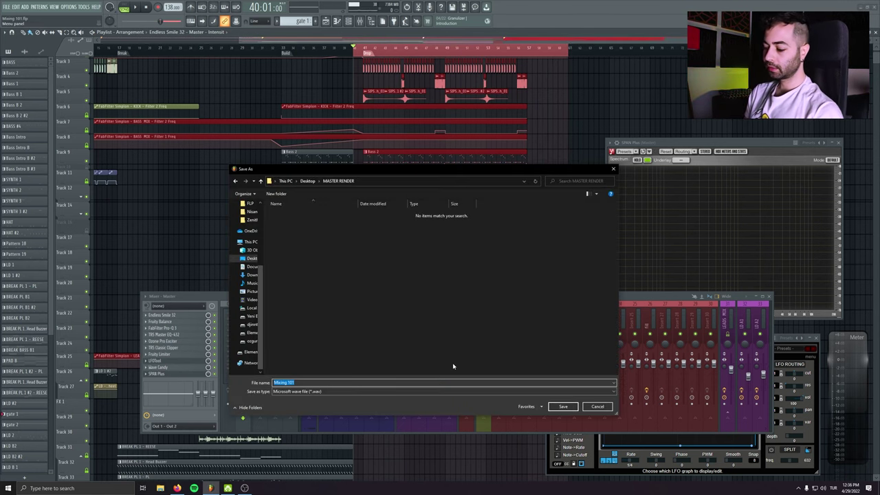
pyautogui.write('MASTER32 (RADIO')
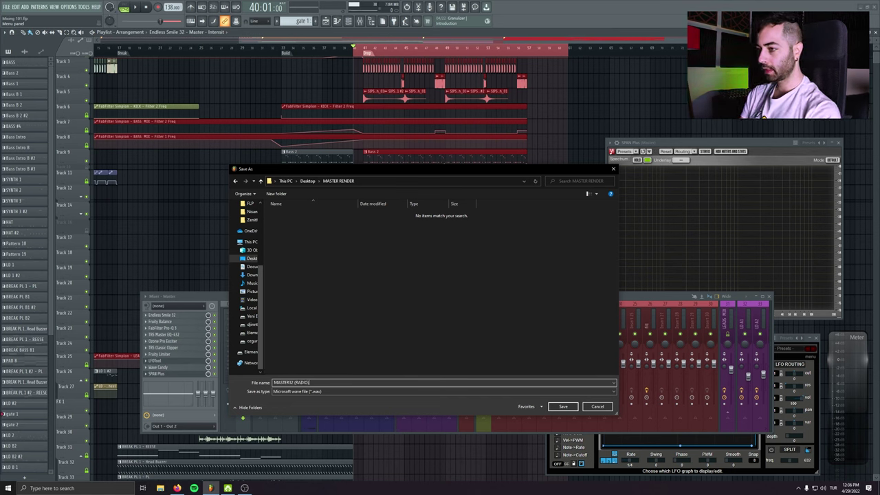
pyautogui.press('Return')
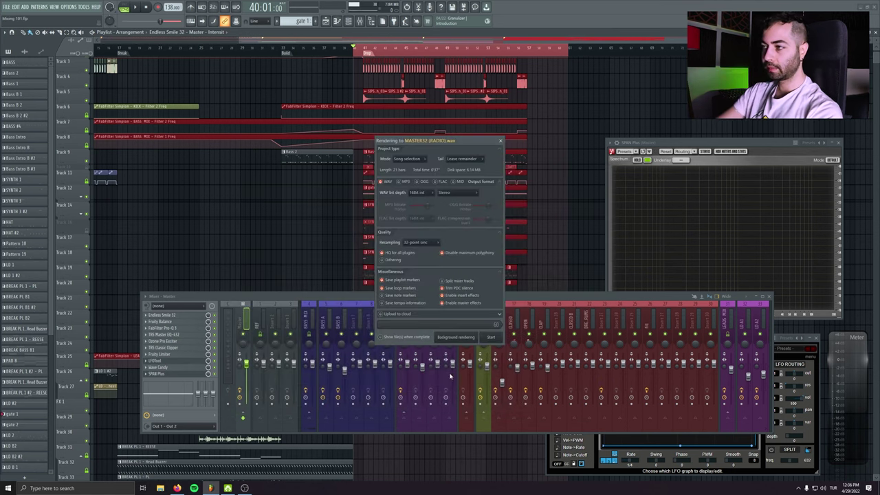
# Render with 32Bit float WAV depth, 512-point sinc resampling and the Cut remainder tail setting.
pyautogui.click(417, 193)
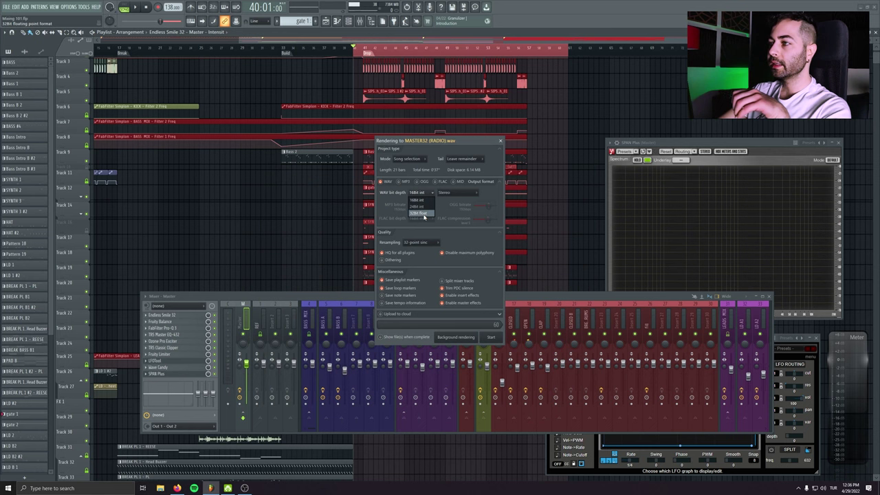
pyautogui.click(421, 215)
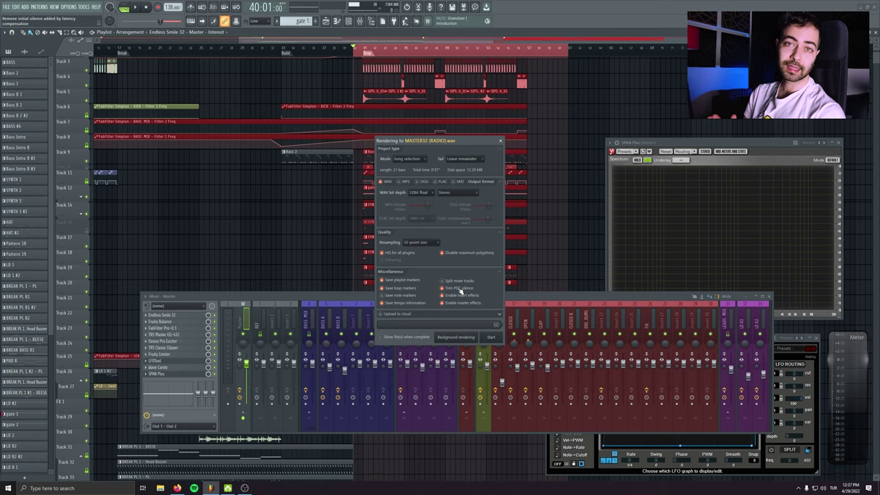
pyautogui.click(418, 242)
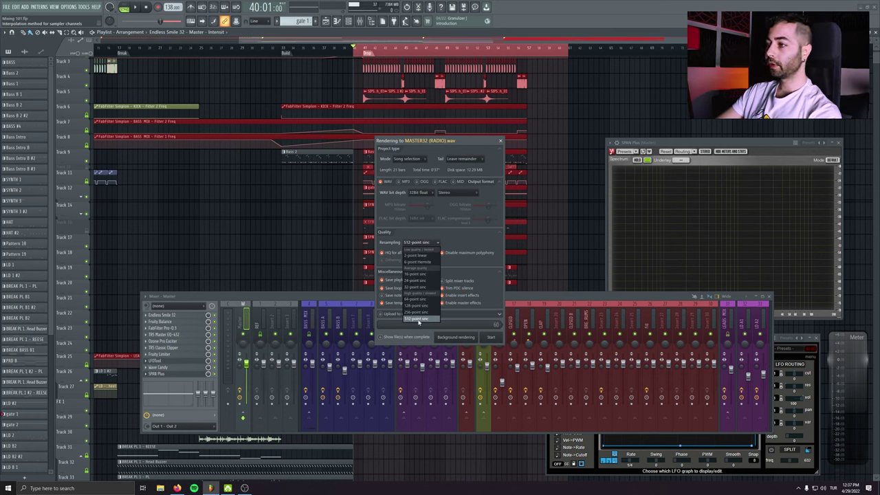
pyautogui.click(419, 320)
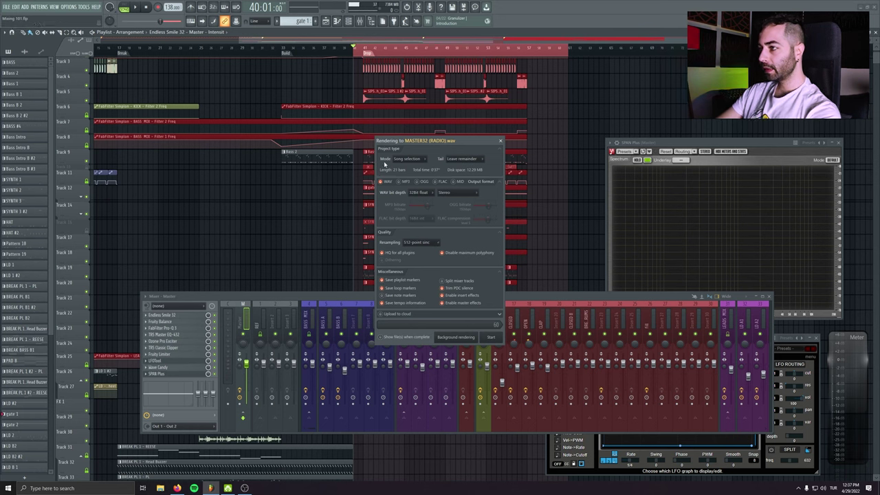
pyautogui.click(465, 159)
pyautogui.click(460, 161)
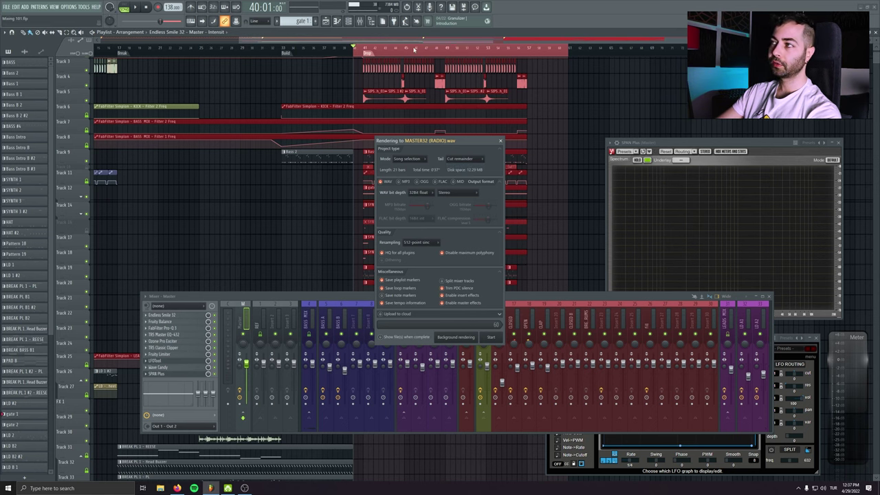
pyautogui.press('Return')
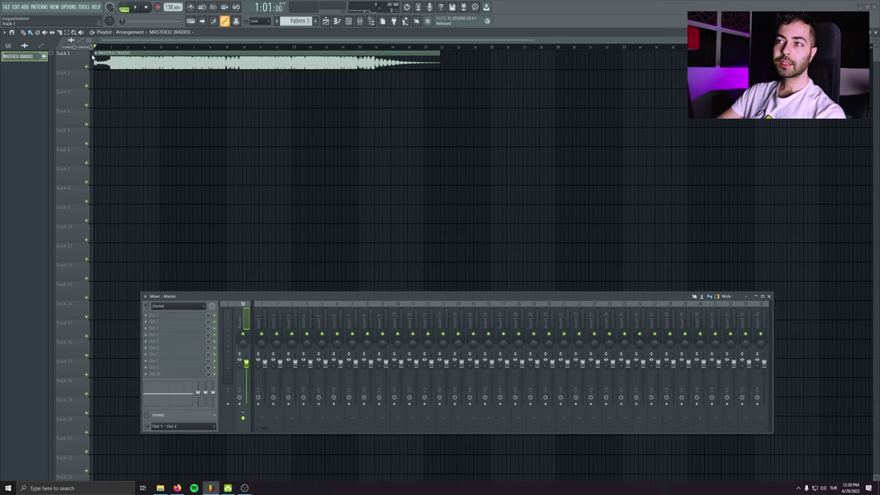
# Open the MASTER32 (RADIO) clip's options menu in the playlist.
pyautogui.click(96, 54)
# Add a Volume automation clip for the MASTER32 (RADIO) audio, restoring it with undo after deletion.
pyautogui.moveTo(179, 109)
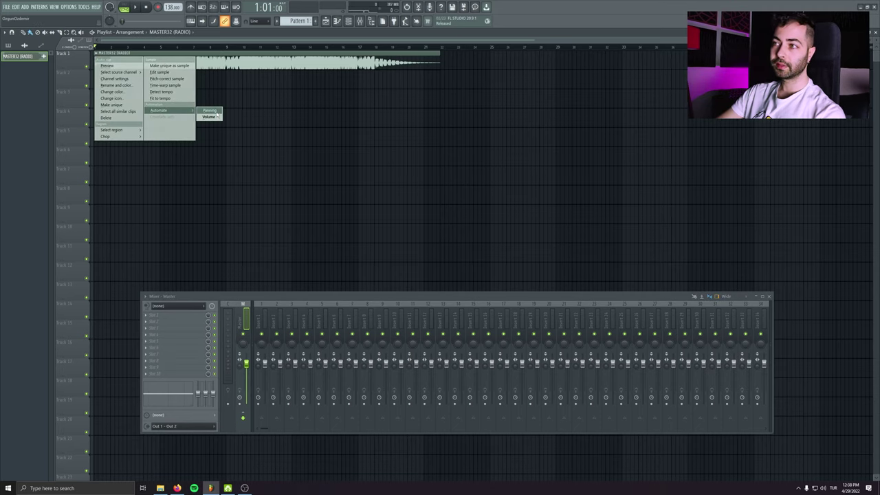
pyautogui.click(208, 112)
pyautogui.scroll(3, 137, 83)
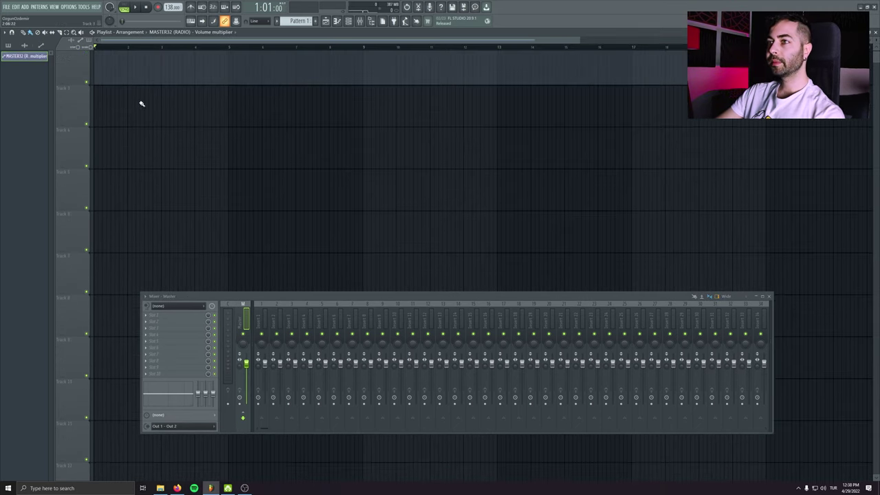
pyautogui.scroll(5, 120, 166)
pyautogui.hotkey('ctrl', 'a')
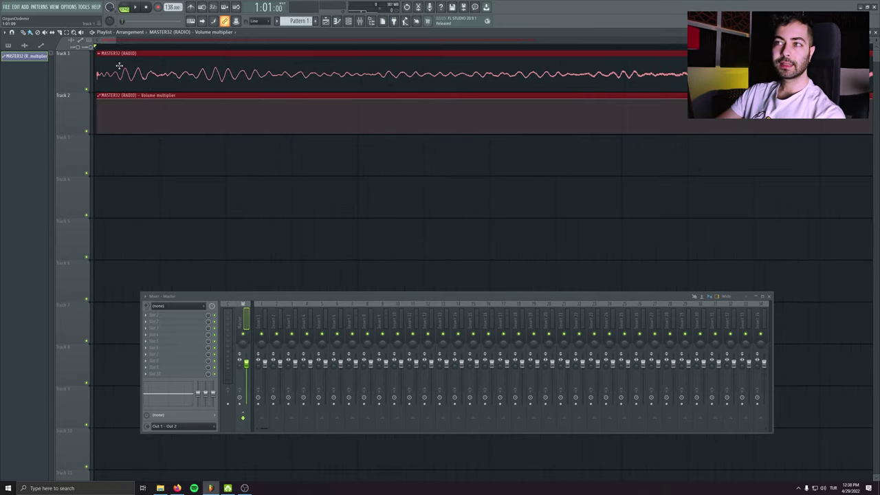
pyautogui.moveTo(124, 96); pyautogui.dragTo(150, 163)
pyautogui.press('Delete')
pyautogui.hotkey('ctrl', 'z')
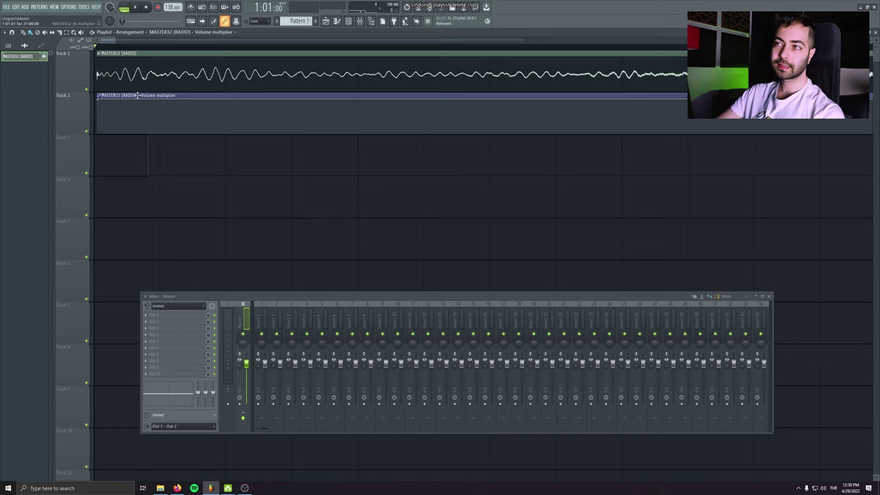
# Trim the audio clip's start slightly and play the track from the beginning.
pyautogui.moveTo(98, 76); pyautogui.dragTo(102, 75)
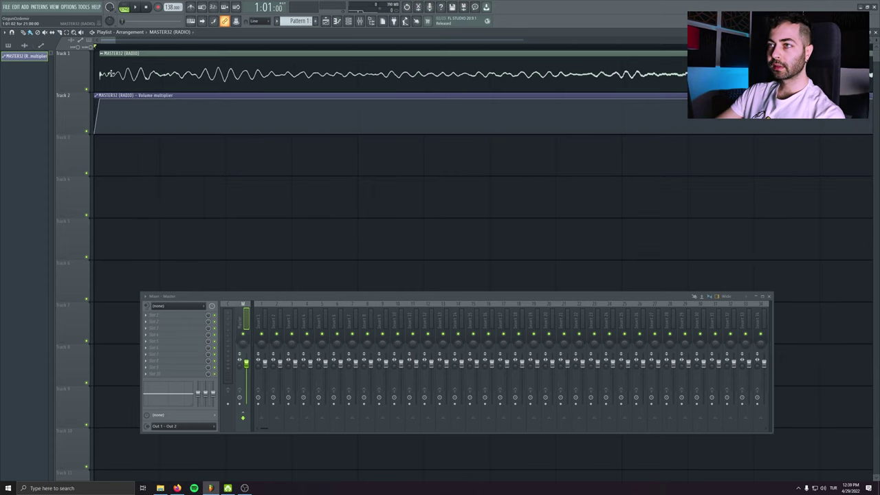
pyautogui.click(156, 78)
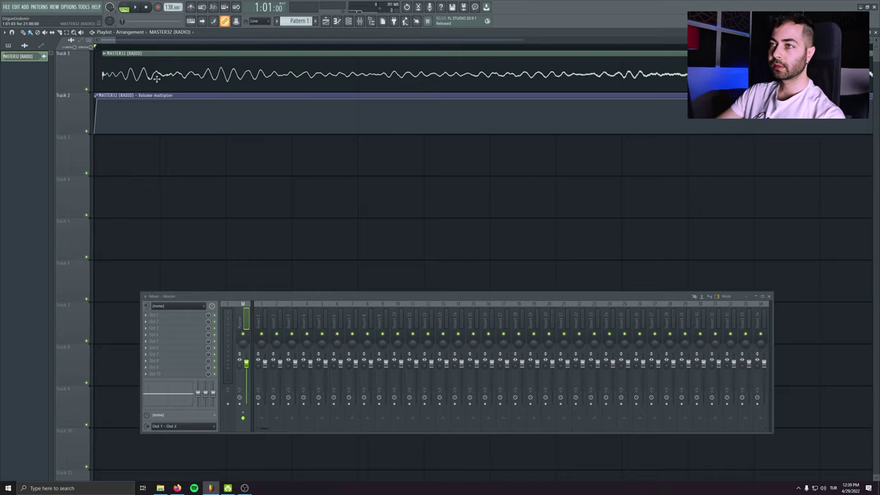
pyautogui.doubleClick(156, 78)
pyautogui.click(232, 73)
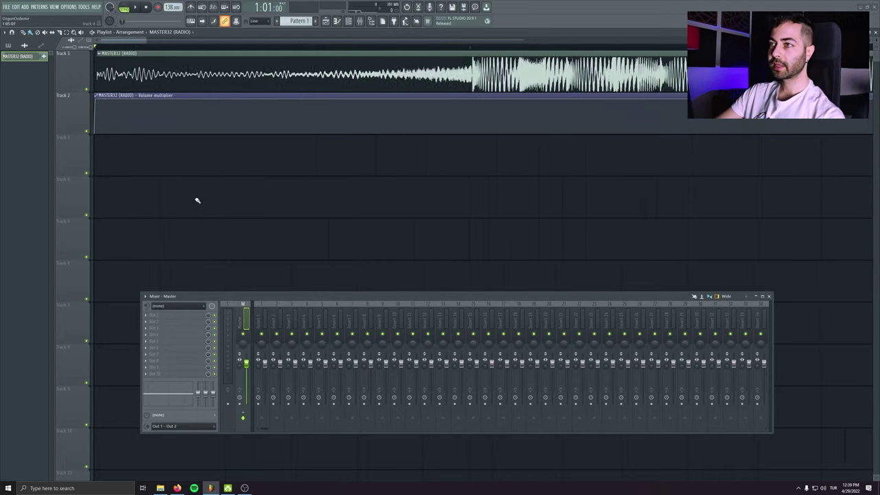
pyautogui.press('space')
pyautogui.scroll(-5, 192, 160)
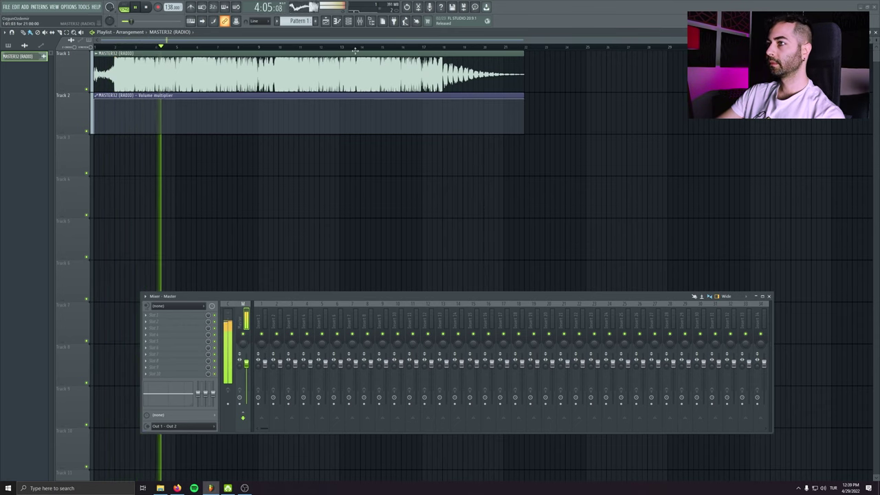
# Stop playback and audition the clip's ending from around bars 8, 9 and 10.
pyautogui.press('space')
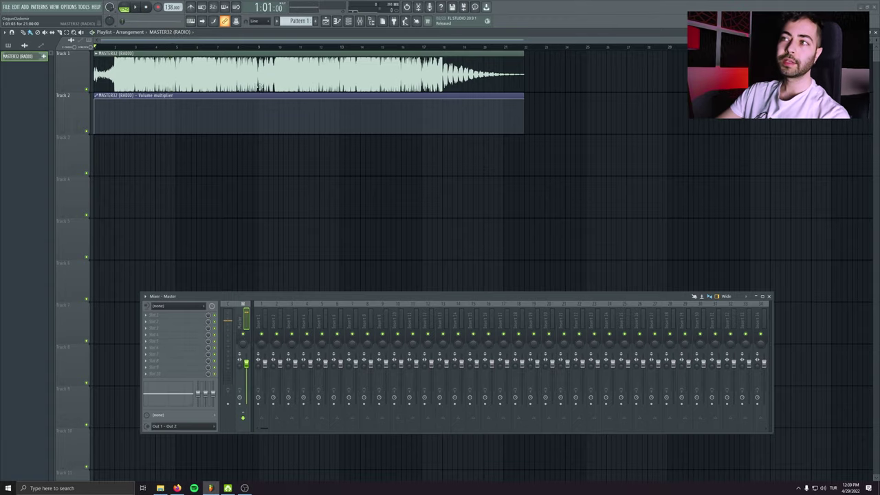
pyautogui.scroll(3, 258, 86)
pyautogui.scroll(-3, 231, 179)
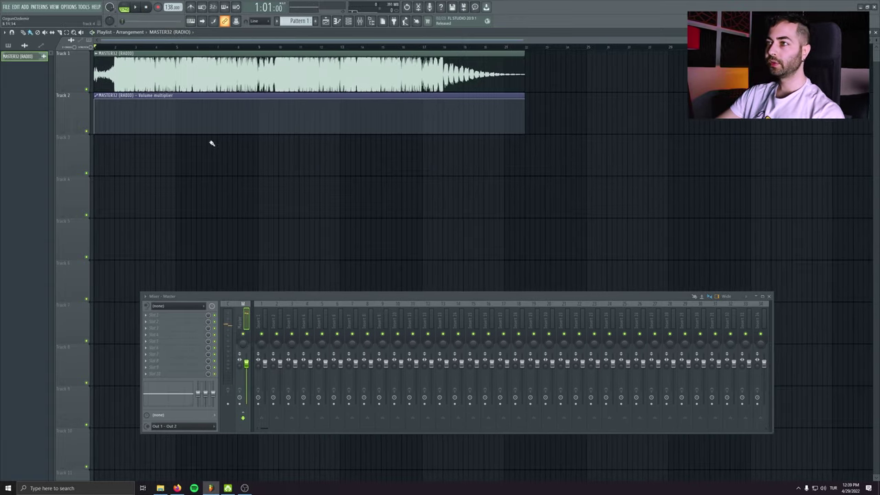
pyautogui.scroll(4, 158, 63)
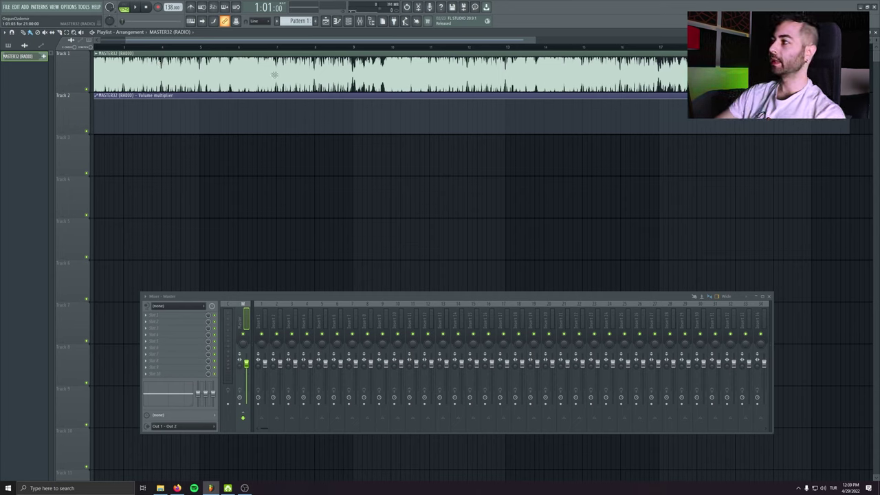
pyautogui.moveTo(285, 47); pyautogui.dragTo(354, 45)
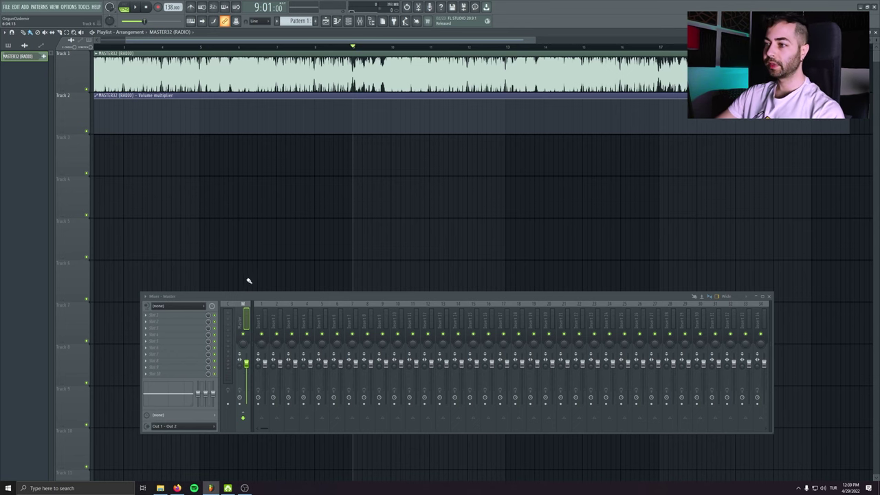
pyautogui.scroll(-2, 248, 279)
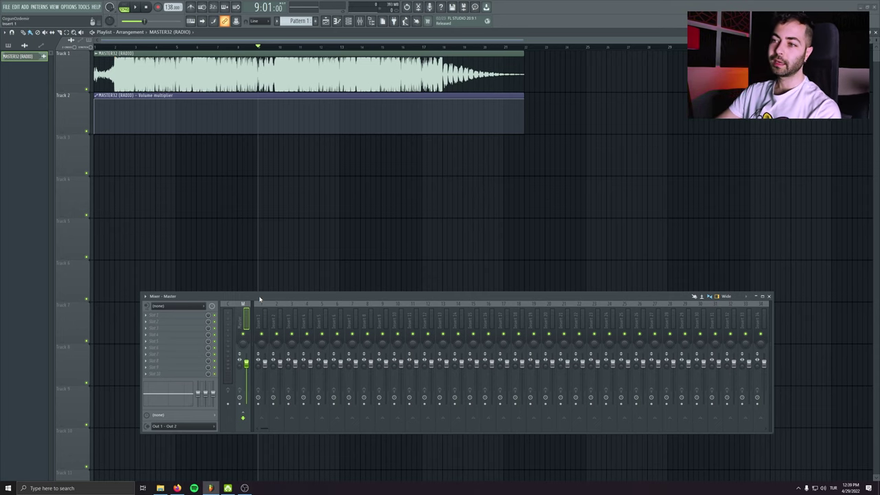
pyautogui.moveTo(260, 299); pyautogui.dragTo(262, 278)
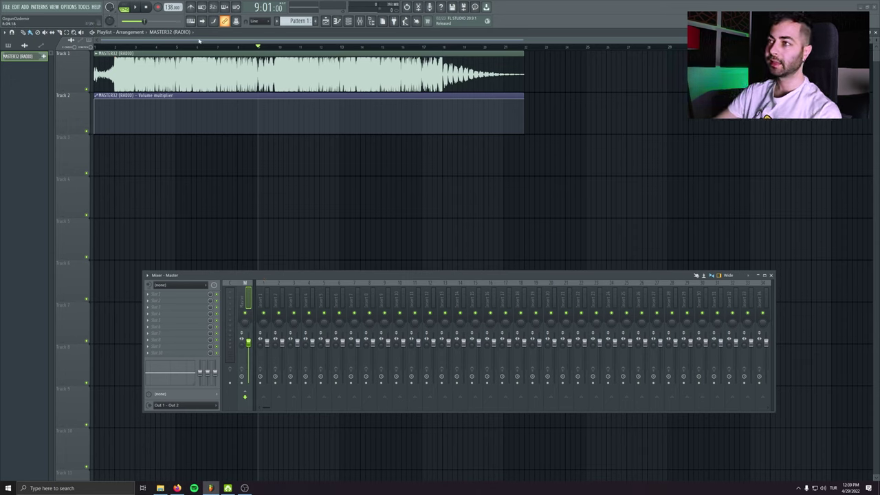
pyautogui.click(269, 48)
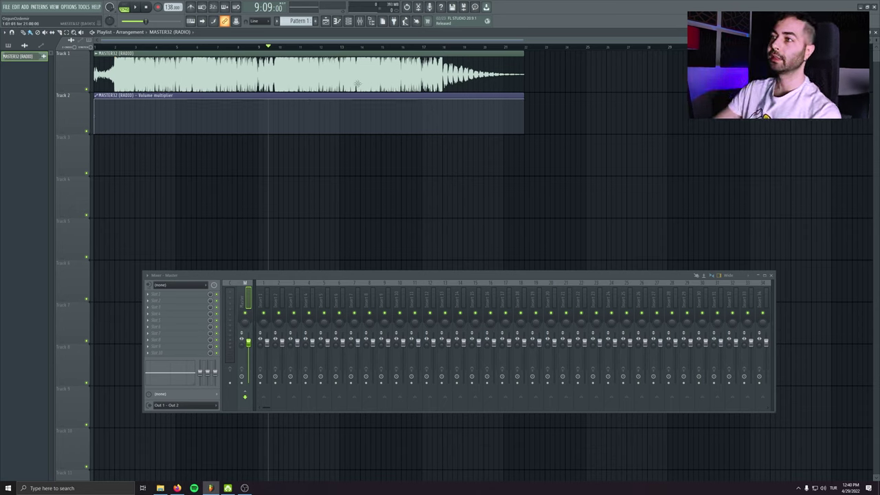
pyautogui.click(289, 50)
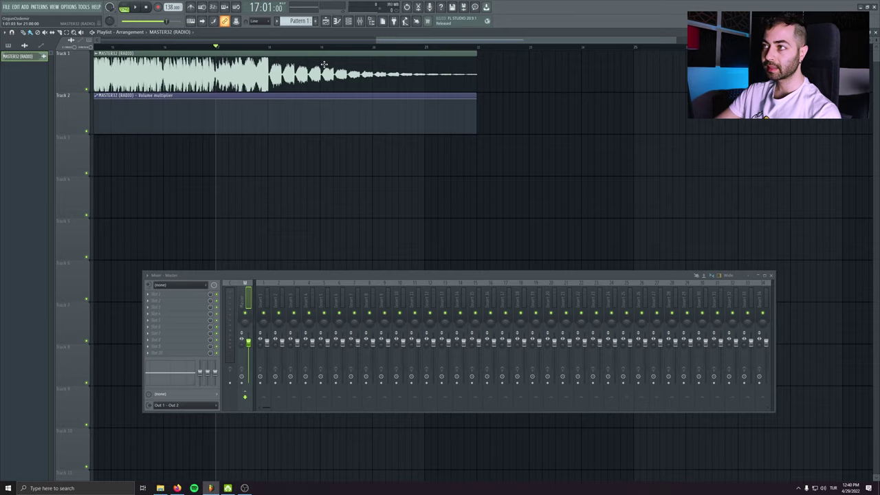
# Pull the volume automation's end point down and bend it into a curved fade-out.
pyautogui.scroll(4, 323, 64)
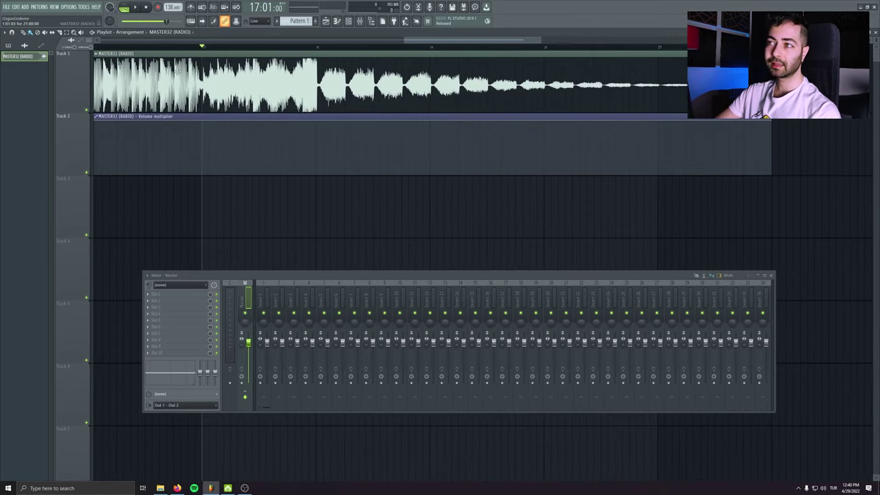
pyautogui.scroll(-3, 190, 167)
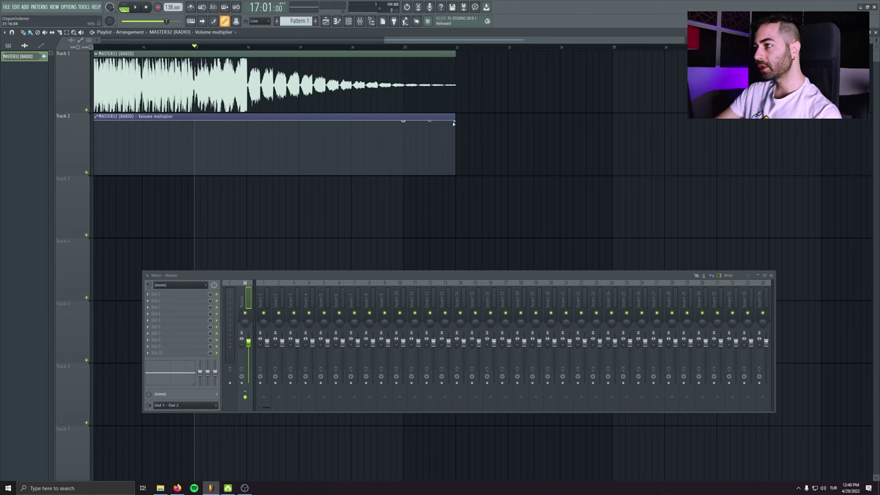
pyautogui.moveTo(453, 123); pyautogui.dragTo(458, 191)
pyautogui.scroll(2, 350, 179)
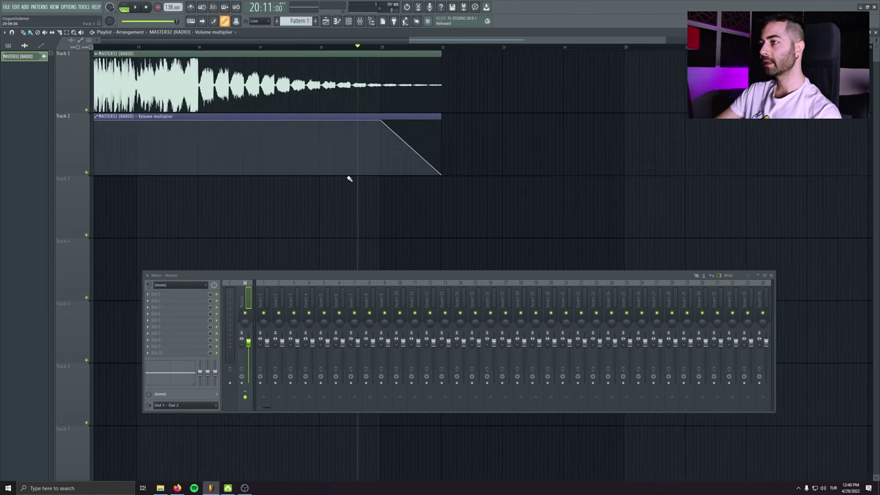
pyautogui.moveTo(411, 148); pyautogui.dragTo(411, 132)
# Play back the faded ending, then start a WAV export.
pyautogui.press('space')
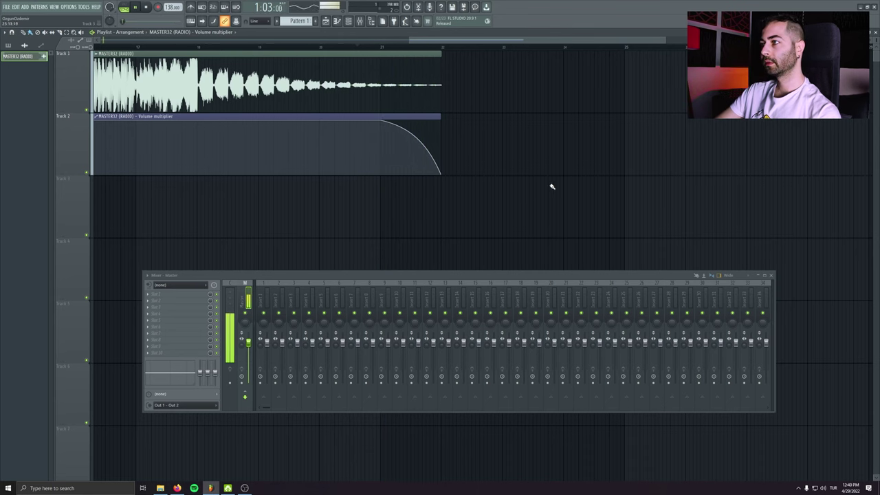
pyautogui.scroll(-3, 436, 199)
pyautogui.hotkey('ctrl', 'r')
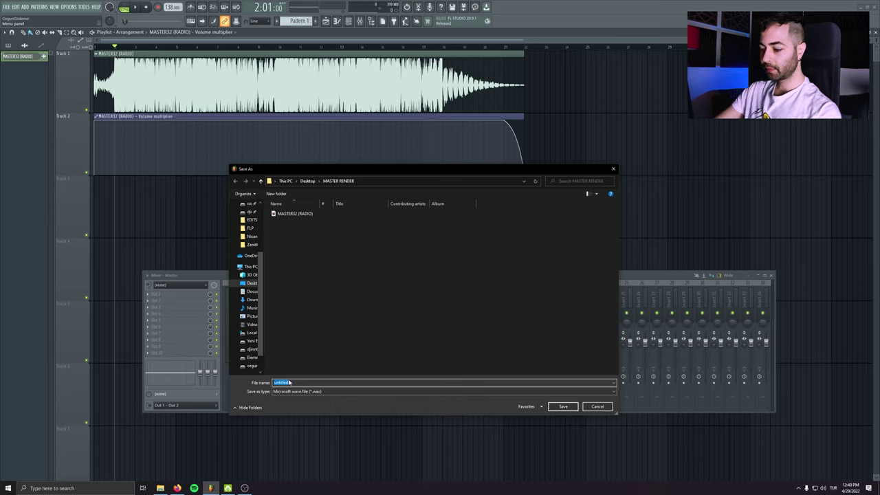
# Name the export 'MASTER RADIO FOR LABEL' and confirm the file name.
pyautogui.press('BackSpace')
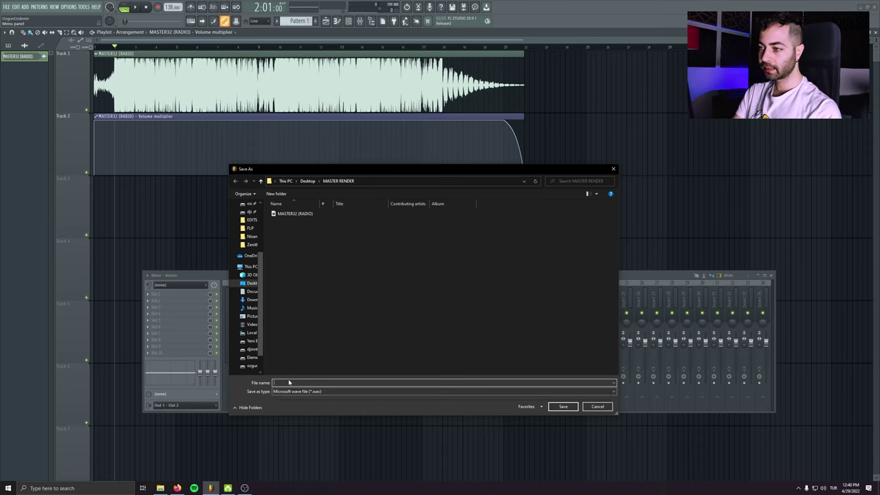
pyautogui.write('MASTER RADI')
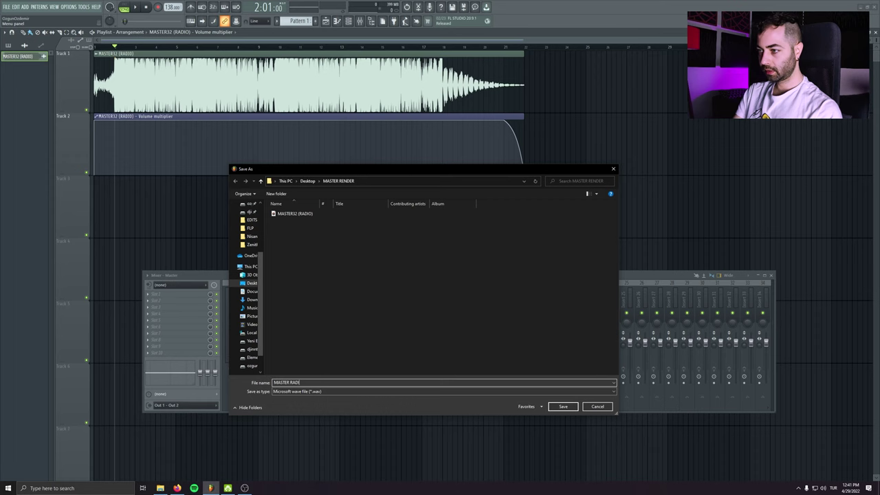
pyautogui.write('O FOR LAB')
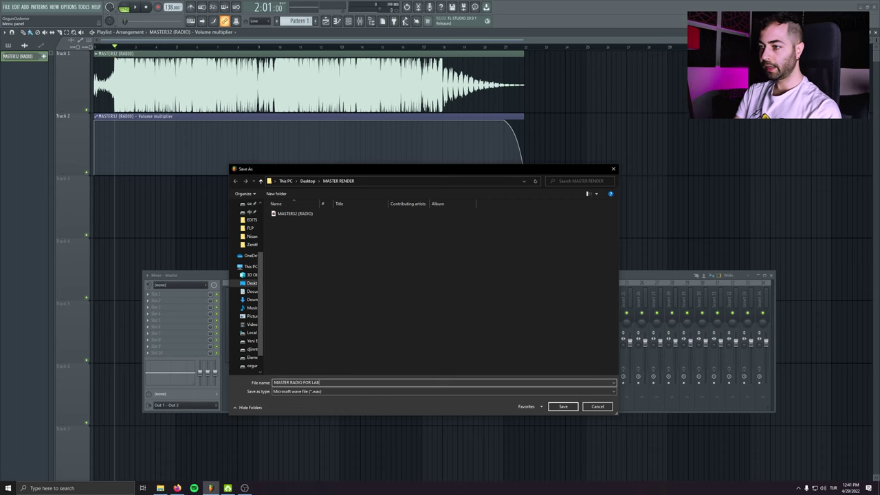
pyautogui.write('EL')
pyautogui.press('Return')
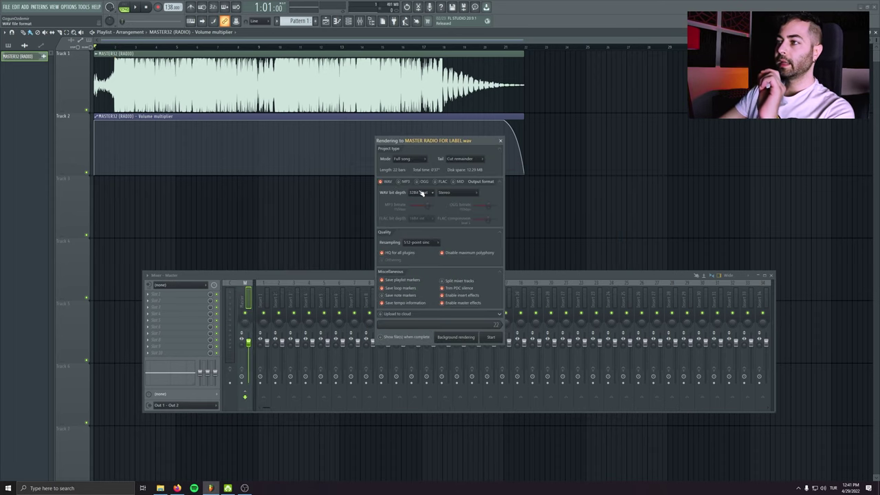
# Render a 16Bit int WAV plus a higher-bitrate MP3, and drag both into the playlist.
pyautogui.click(420, 192)
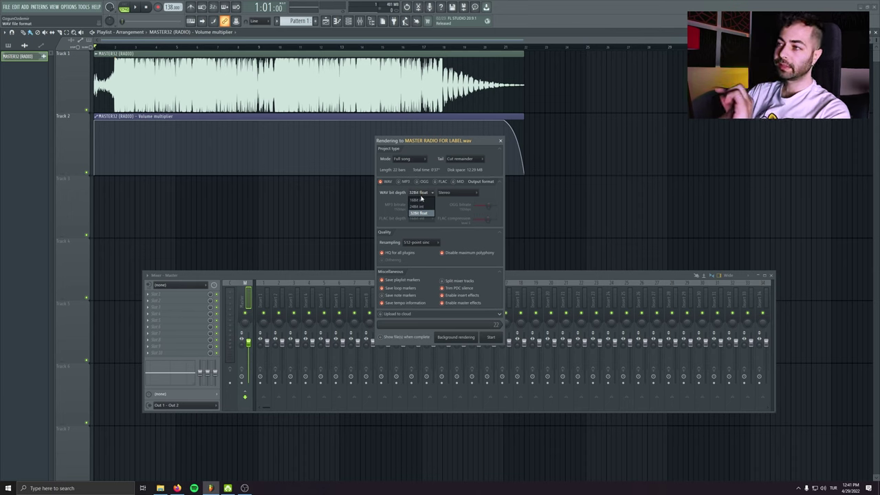
pyautogui.click(421, 200)
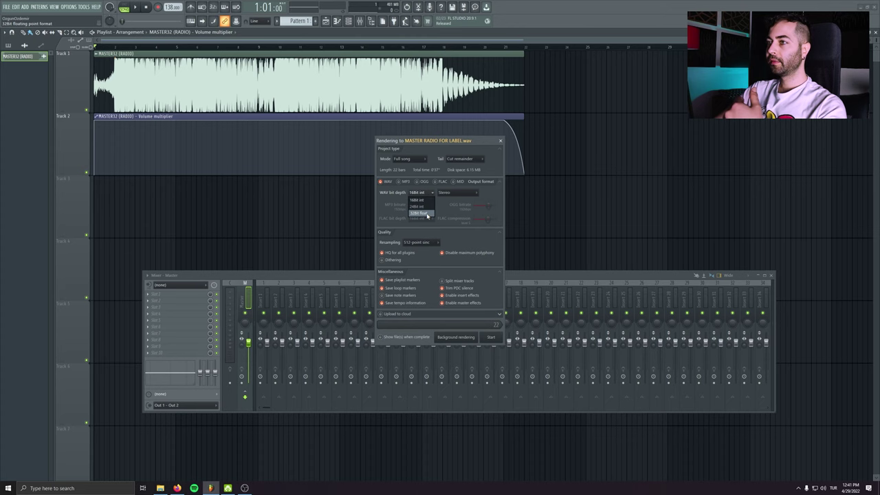
pyautogui.click(425, 200)
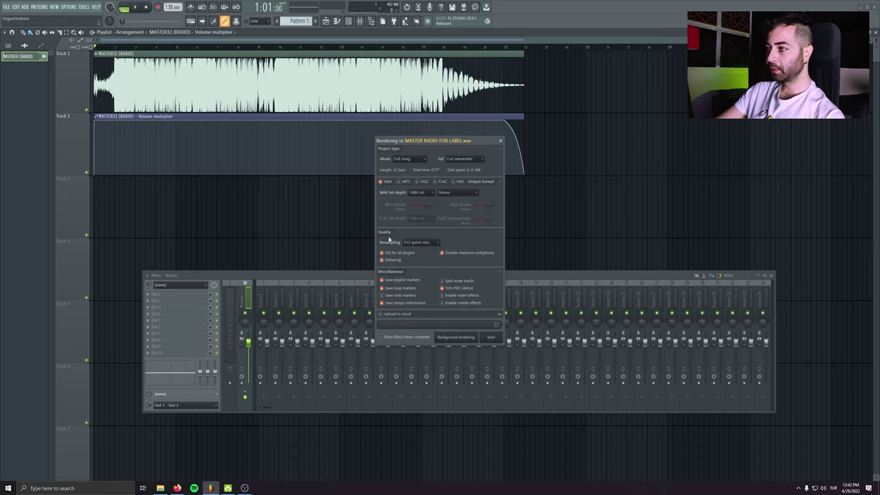
pyautogui.click(404, 183)
pyautogui.moveTo(425, 205); pyautogui.dragTo(431, 205)
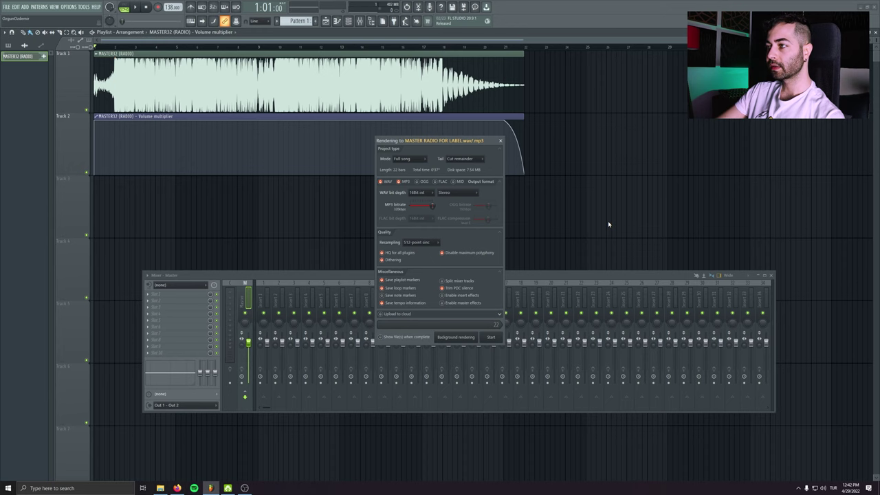
pyautogui.click(492, 338)
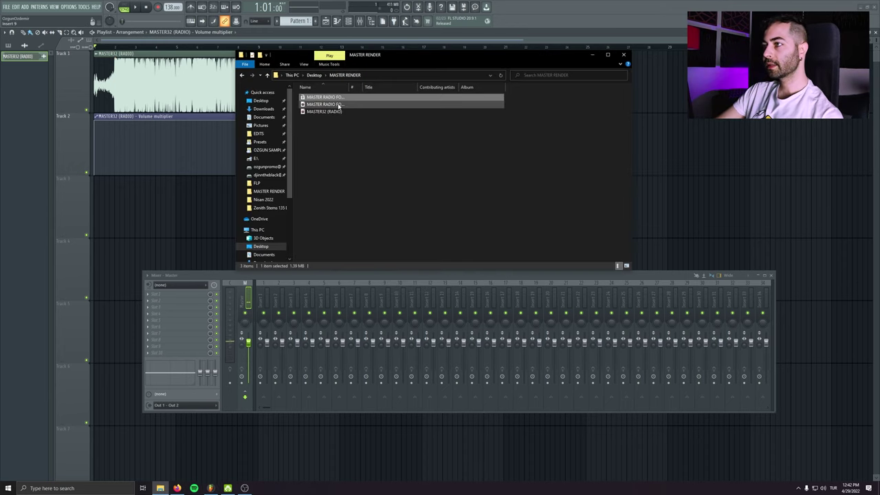
pyautogui.moveTo(320, 100); pyautogui.dragTo(96, 206)
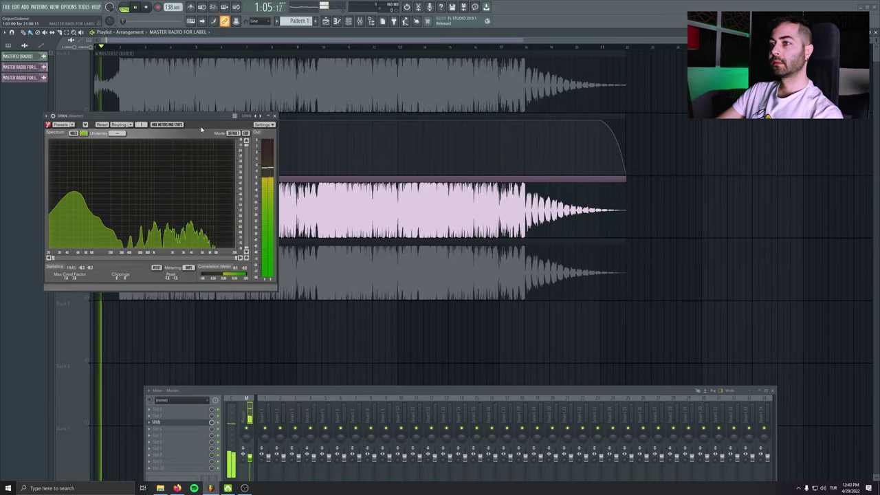
# Enlarge the SPAN analyzer and place it on the right side of the screen.
pyautogui.moveTo(117, 118); pyautogui.dragTo(323, 157)
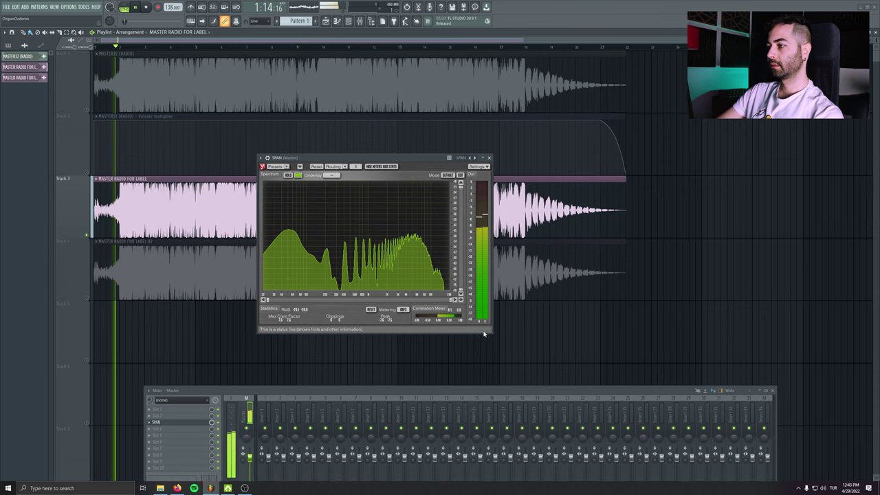
pyautogui.moveTo(490, 330); pyautogui.dragTo(540, 363)
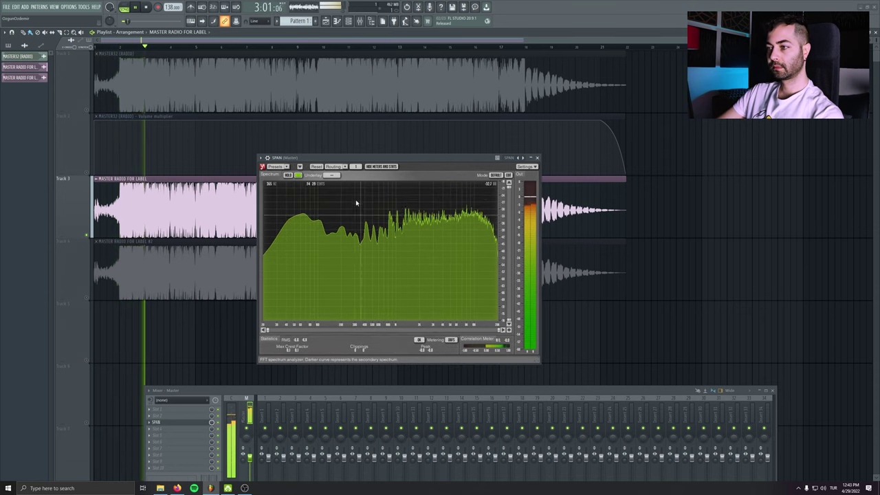
pyautogui.moveTo(348, 161); pyautogui.dragTo(635, 200)
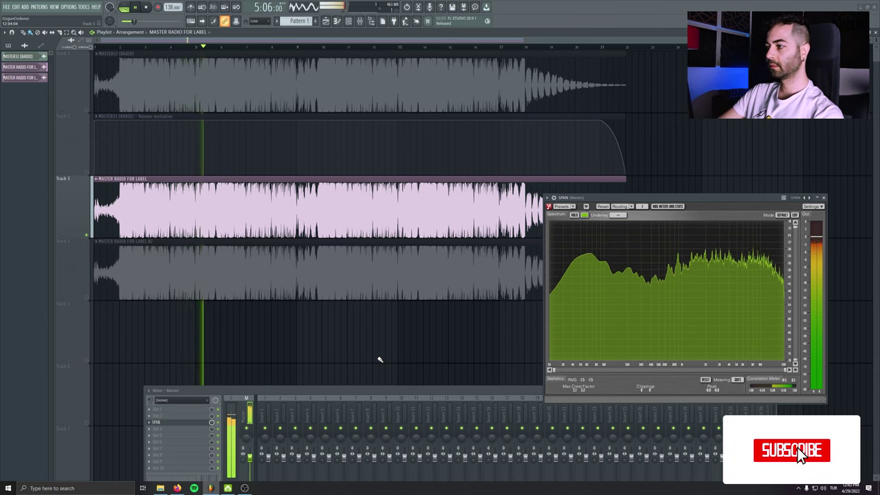
# Solo the Track 4 MP3 render, then switch back to the Track 3 WAV.
pyautogui.click(103, 303)
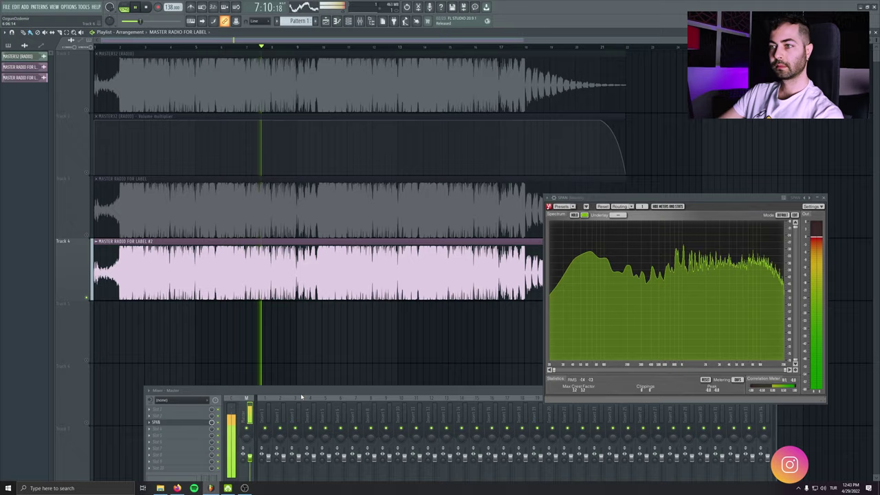
pyautogui.click(88, 238)
pyautogui.scroll(5, 305, 250)
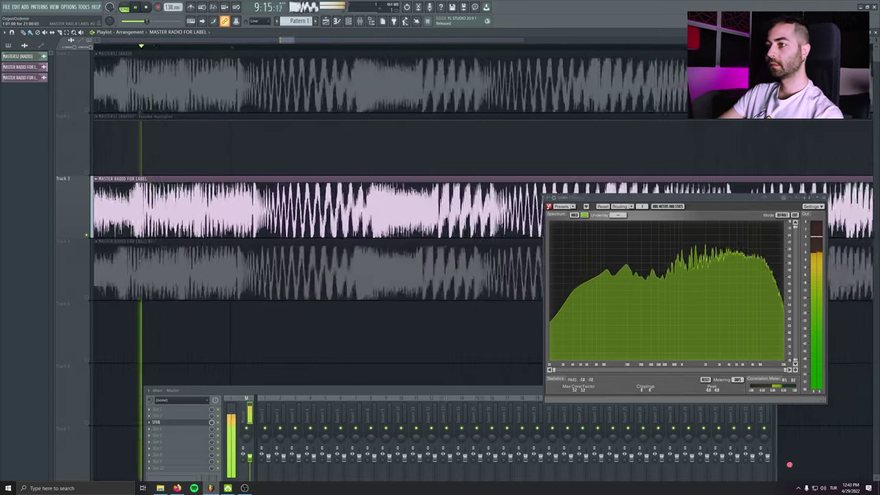
pyautogui.scroll(-5, 315, 279)
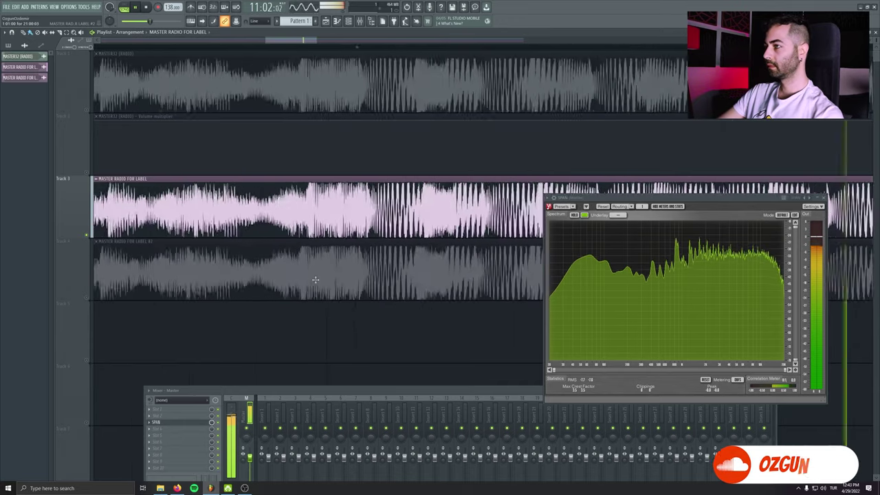
pyautogui.scroll(-3, 315, 279)
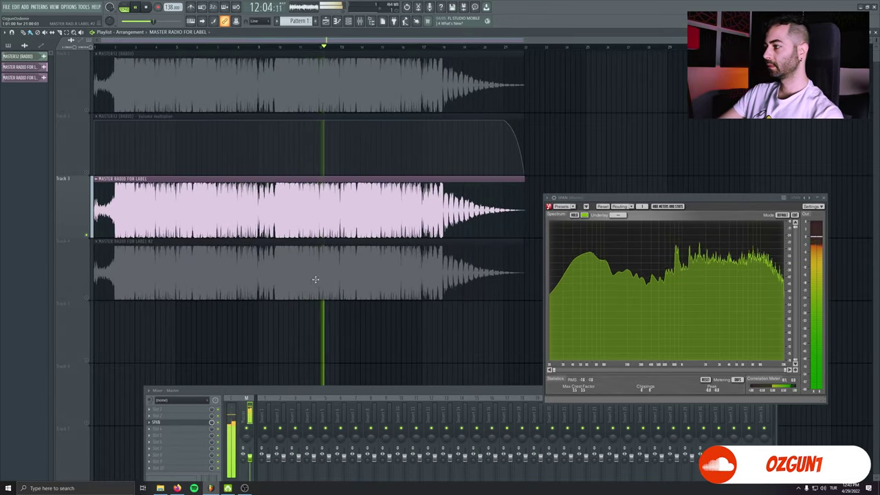